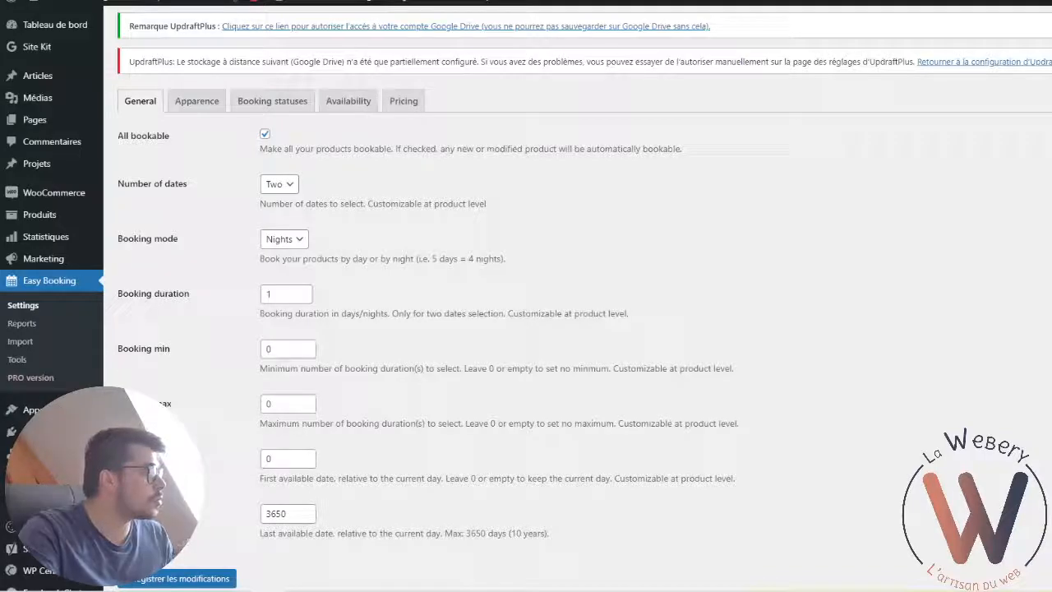
Review the general Easy Booking settings, including the booking mode choices, booking duration, minimum and maximum, and available date limits.
scroll(150, 354, down, 2)
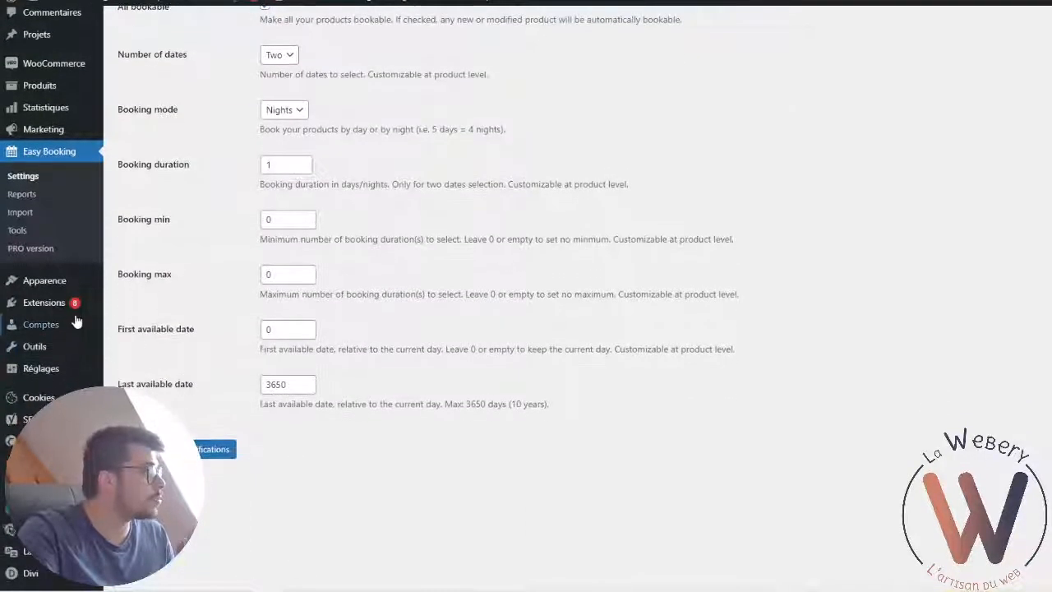
mouse_move(49, 303)
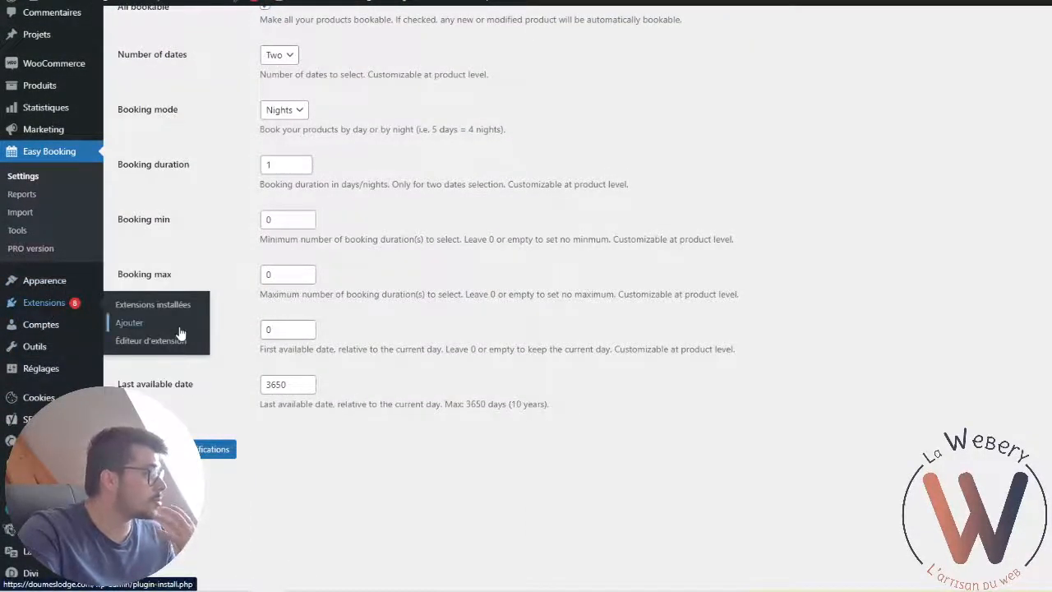
scroll(782, 498, up, 2)
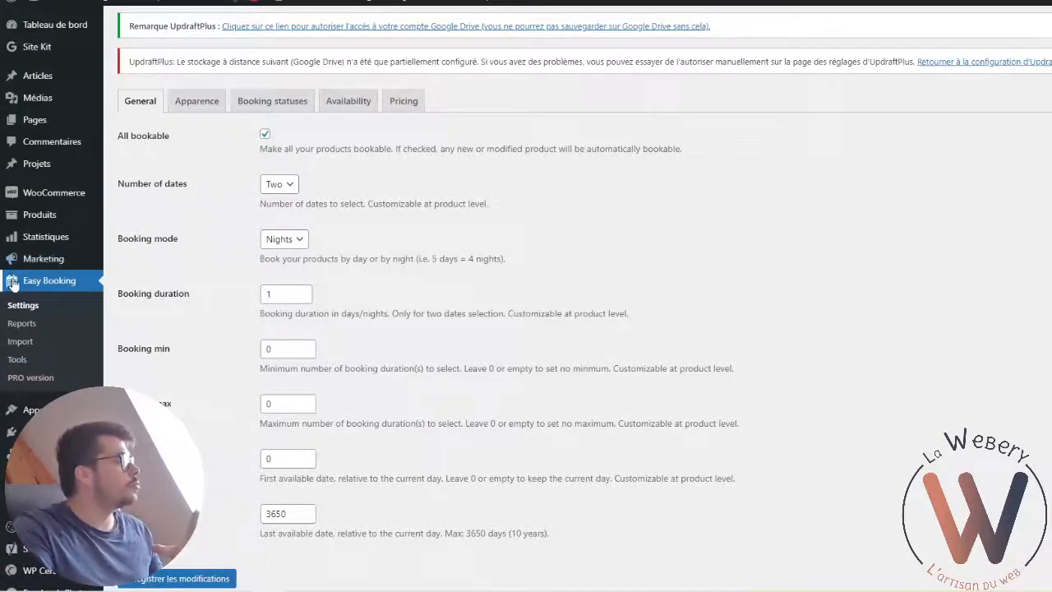
scroll(464, 286, down, 1)
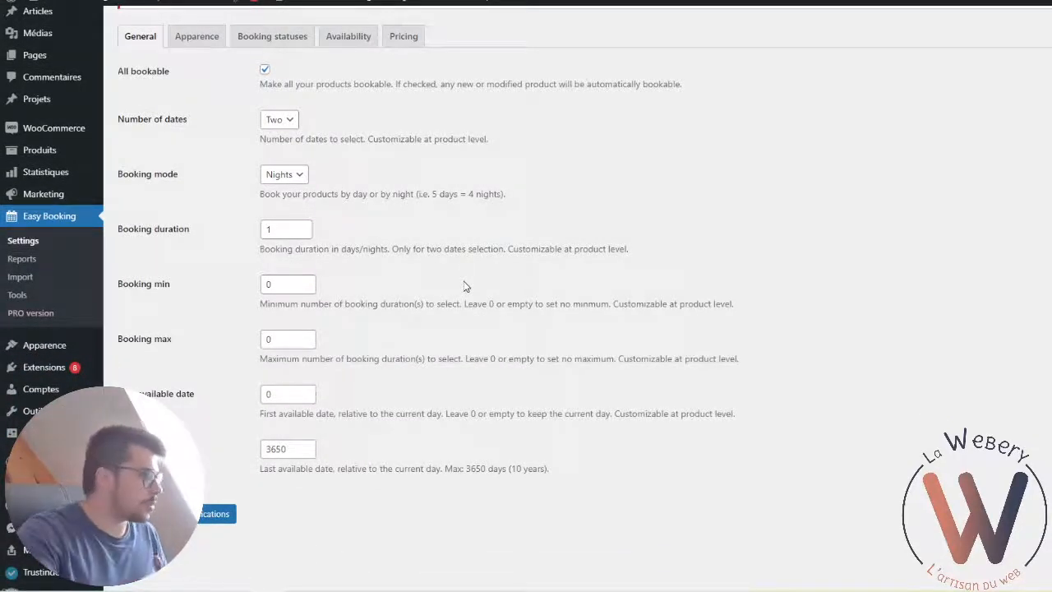
scroll(439, 198, up, 1)
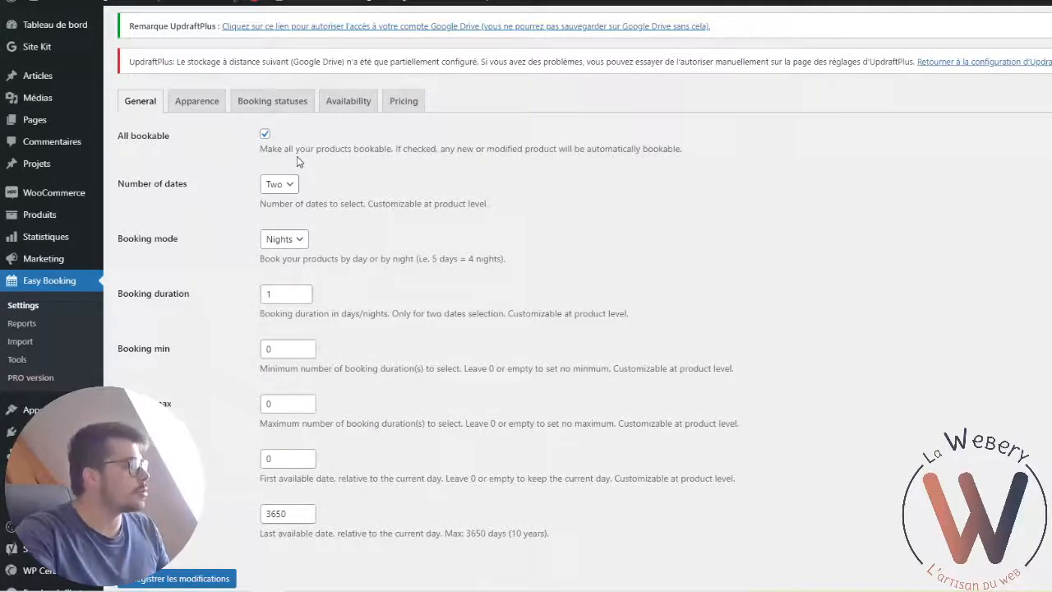
click(271, 239)
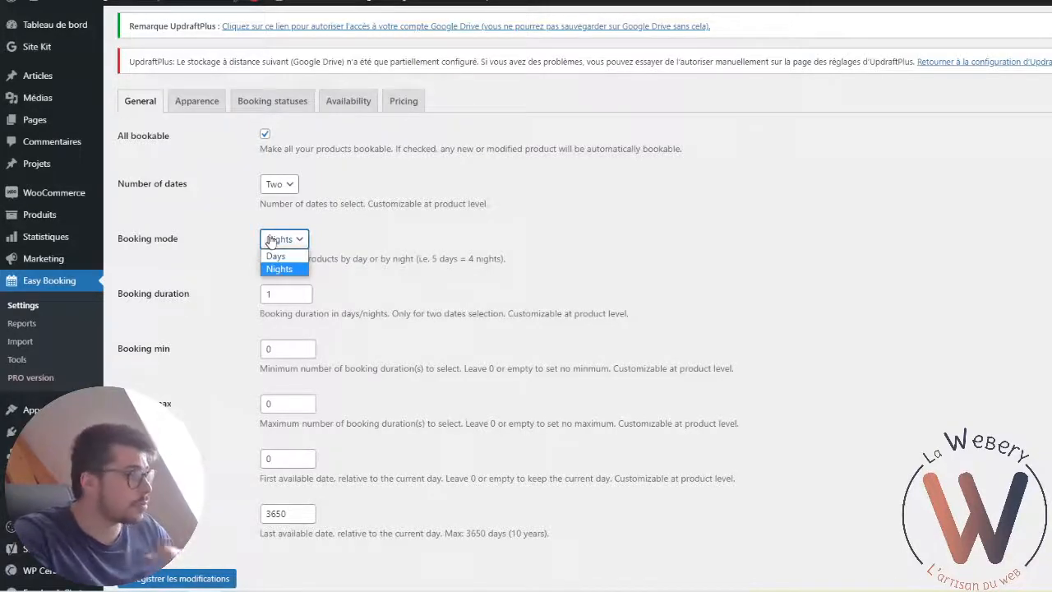
click(385, 253)
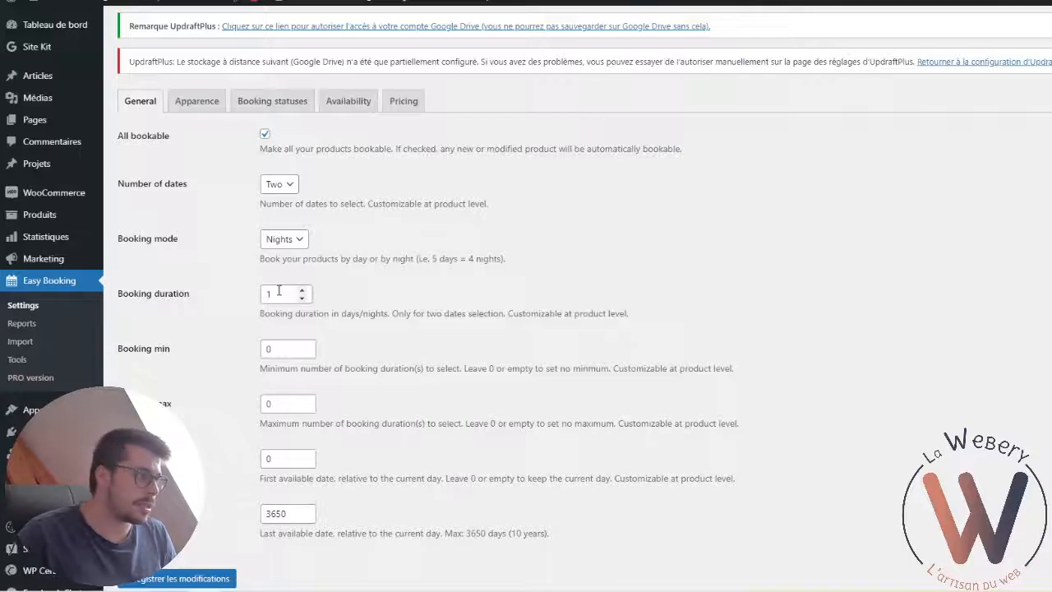
scroll(292, 444, down, 1)
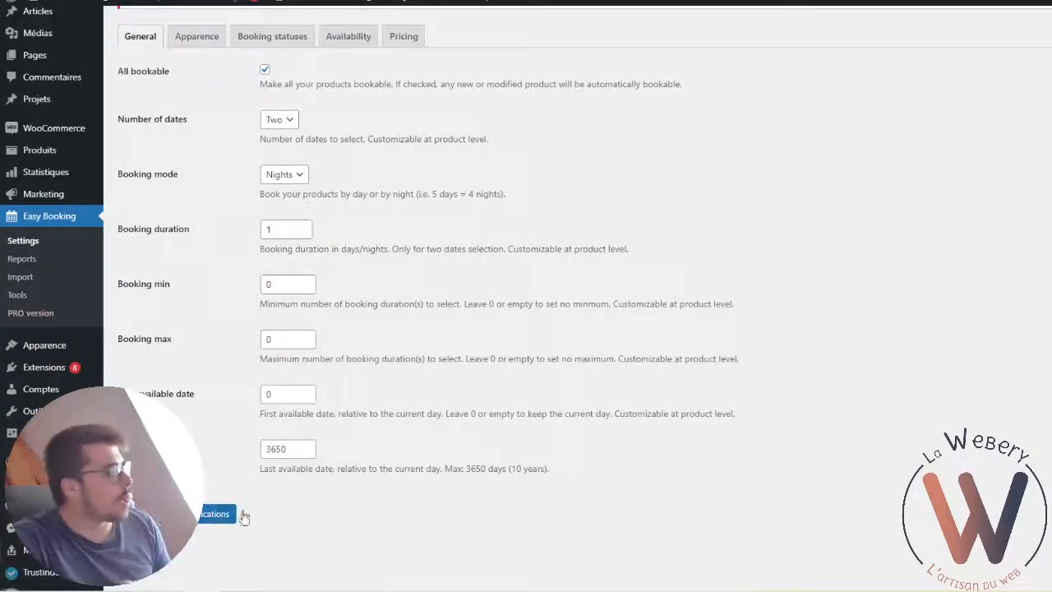
scroll(282, 458, up, 1)
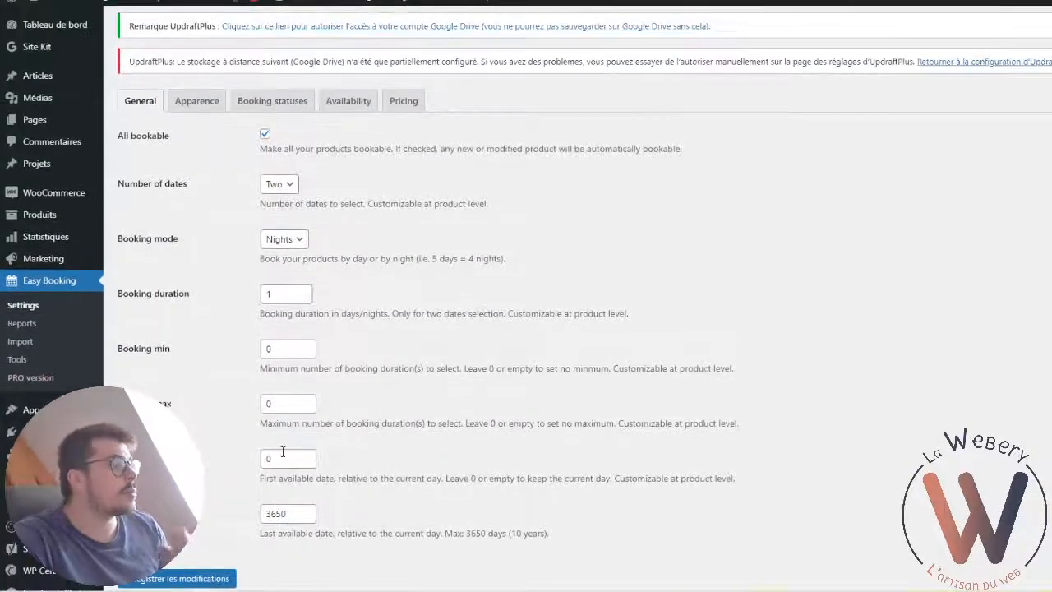
Examine the calendar appearance settings, including the available calendar themes and the background, main and text colors.
click(204, 100)
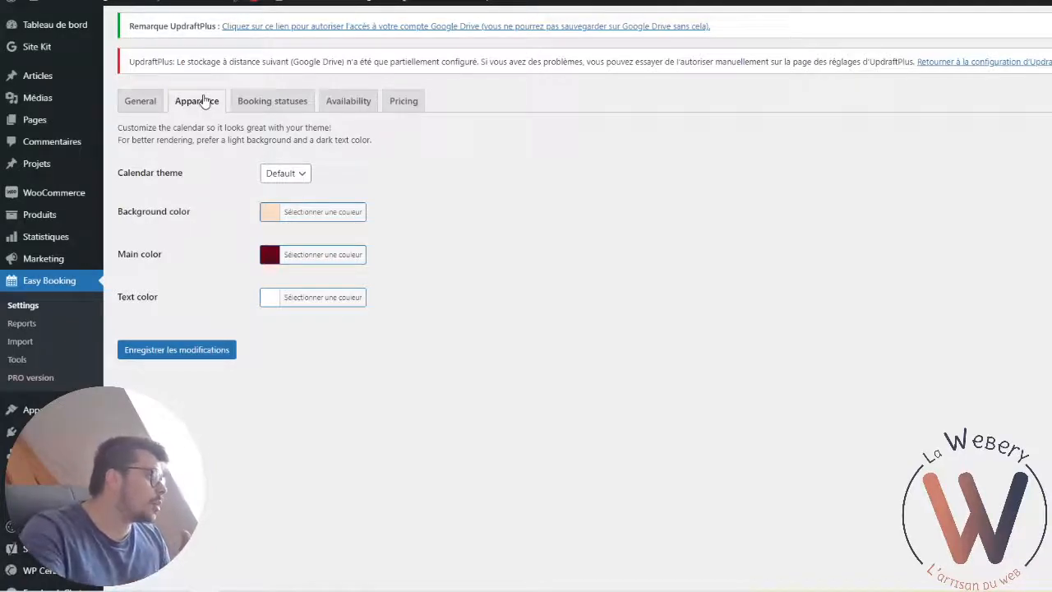
click(290, 172)
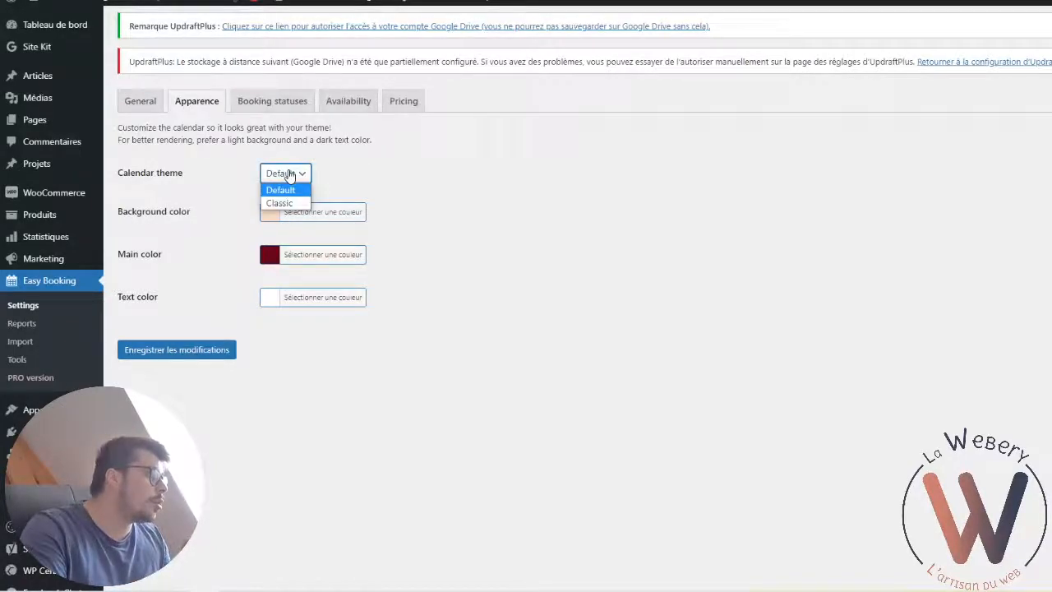
click(472, 197)
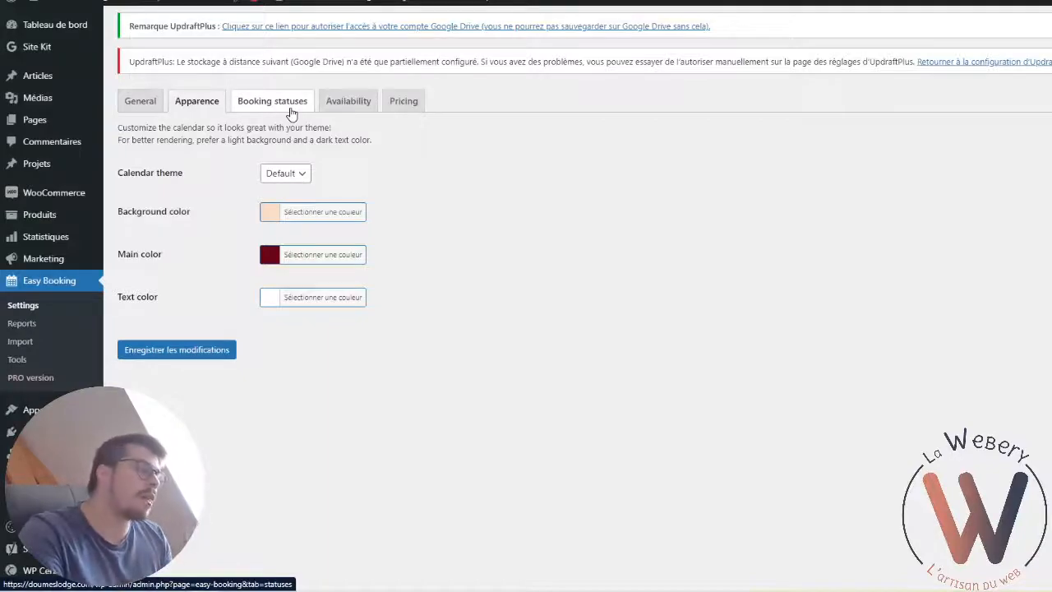
Read through the booking statuses settings, from the status pattern explanation to the start, processing, end and completed options.
click(291, 107)
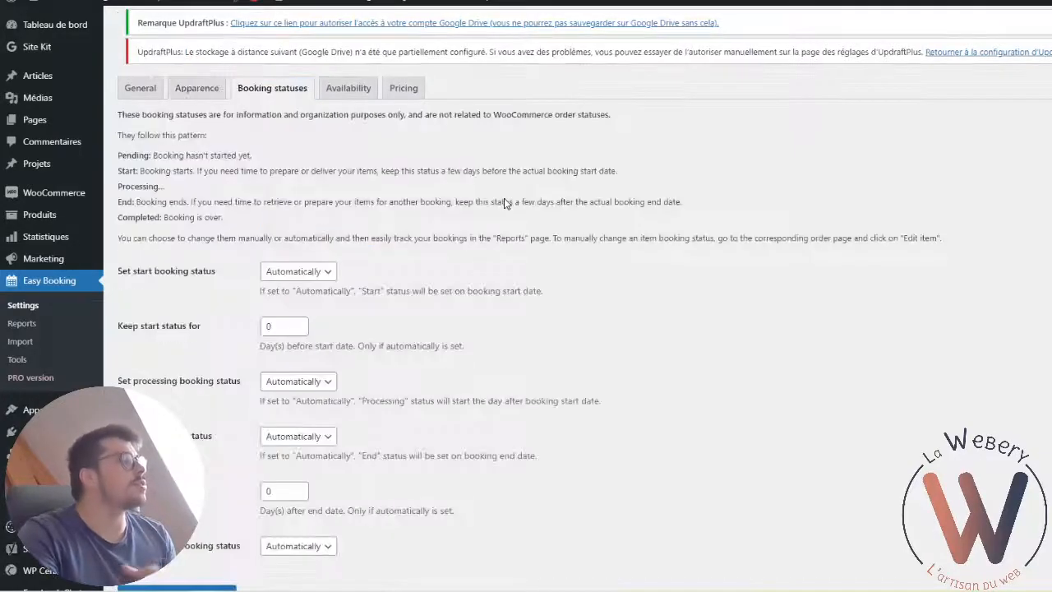
scroll(505, 203, down, 1)
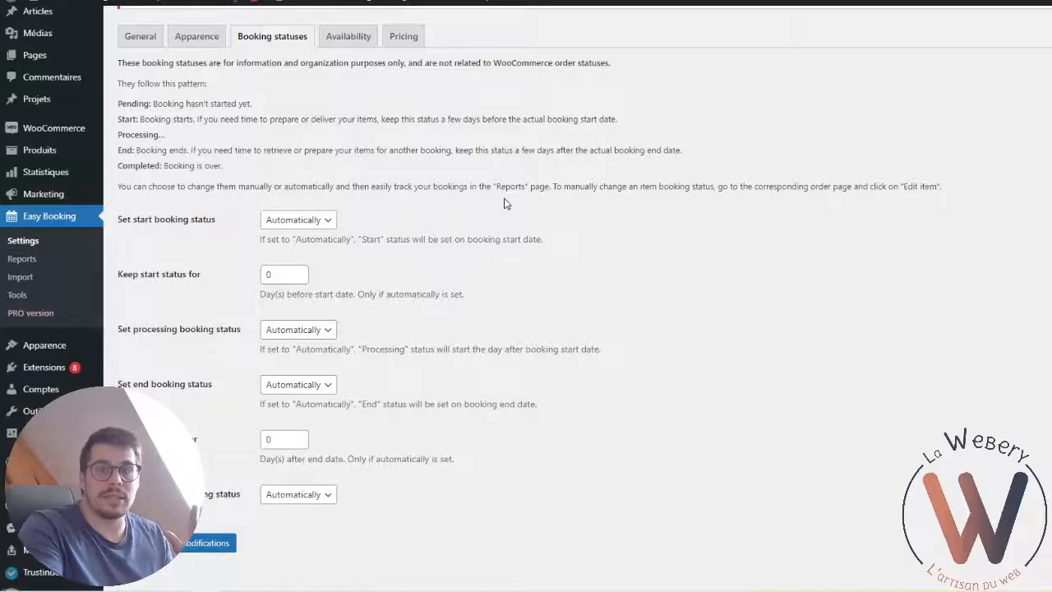
drag(501, 187, 319, 121)
click(440, 179)
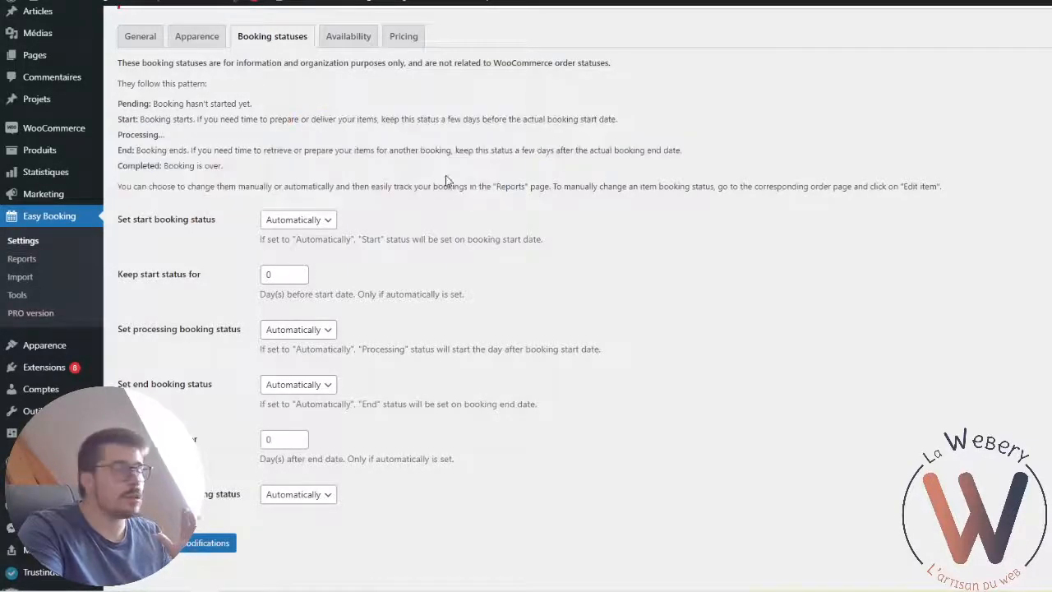
scroll(587, 231, down, 1)
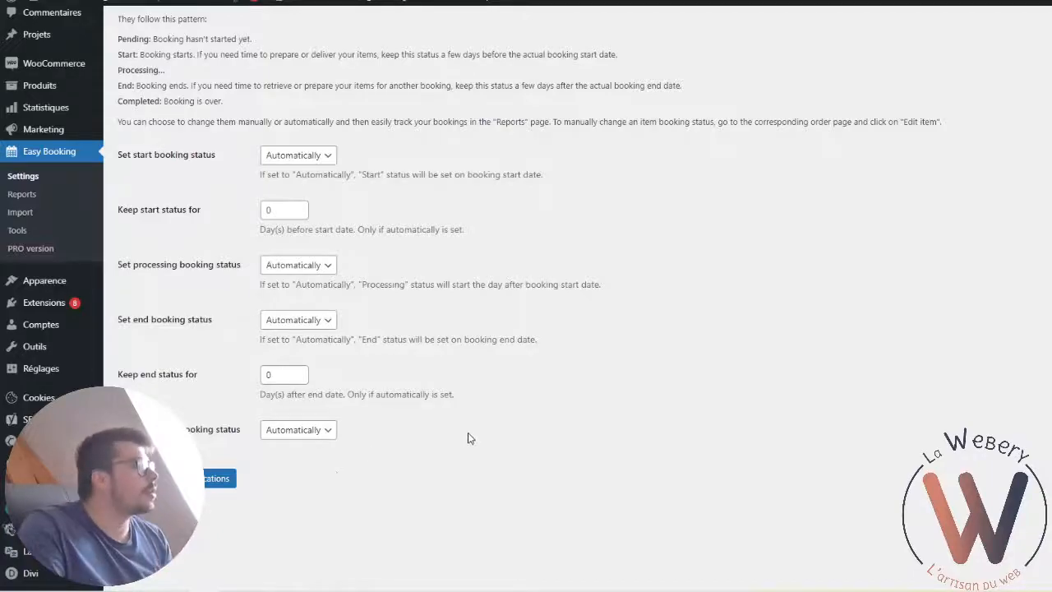
scroll(469, 436, up, 1)
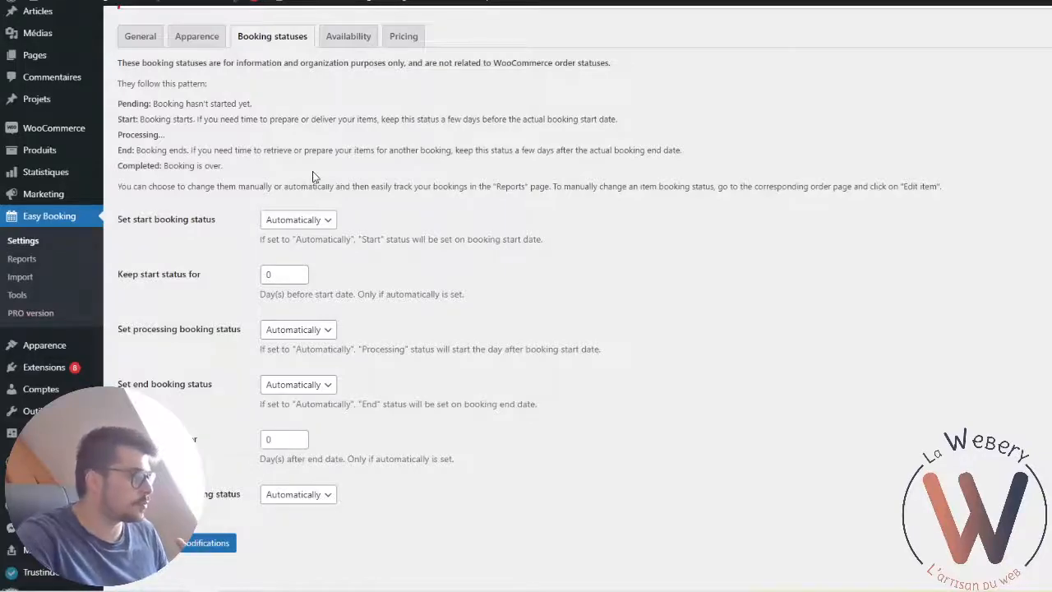
scroll(397, 131, up, 2)
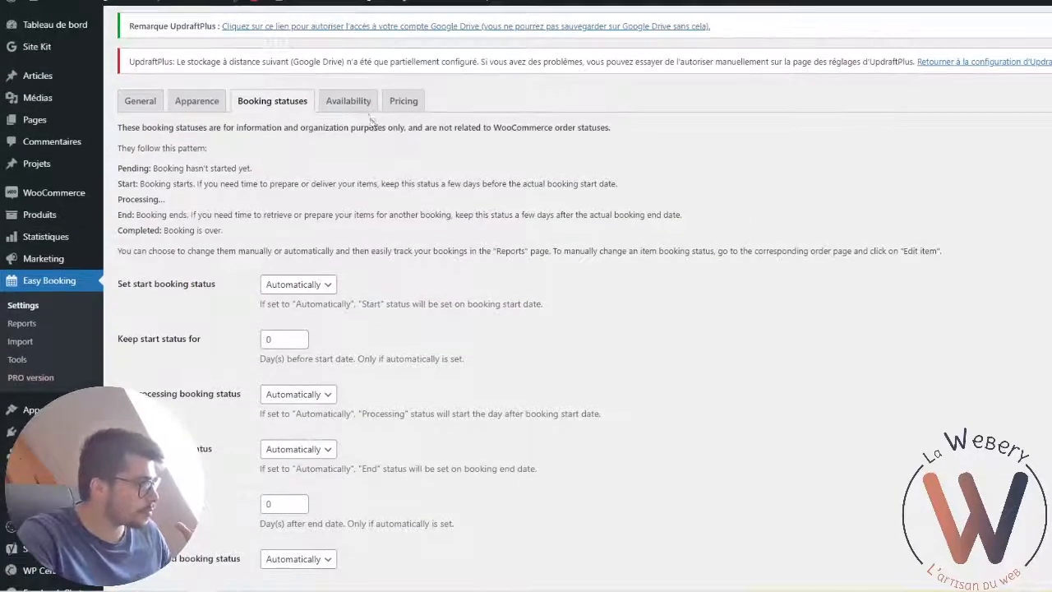
Add a disabled date entry in the availability settings and set its type to Date Range.
click(364, 102)
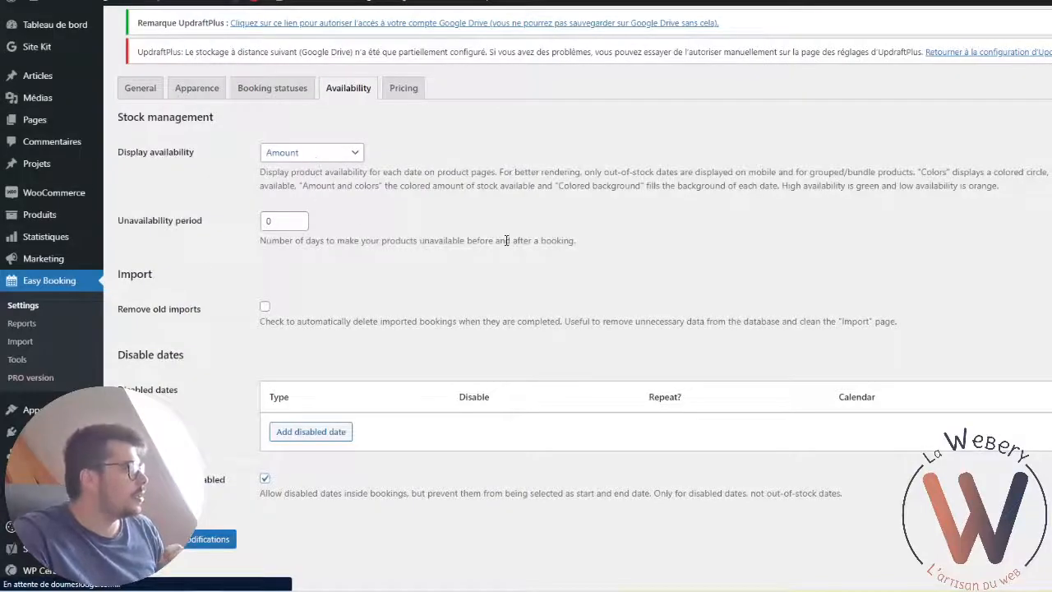
scroll(506, 244, down, 1)
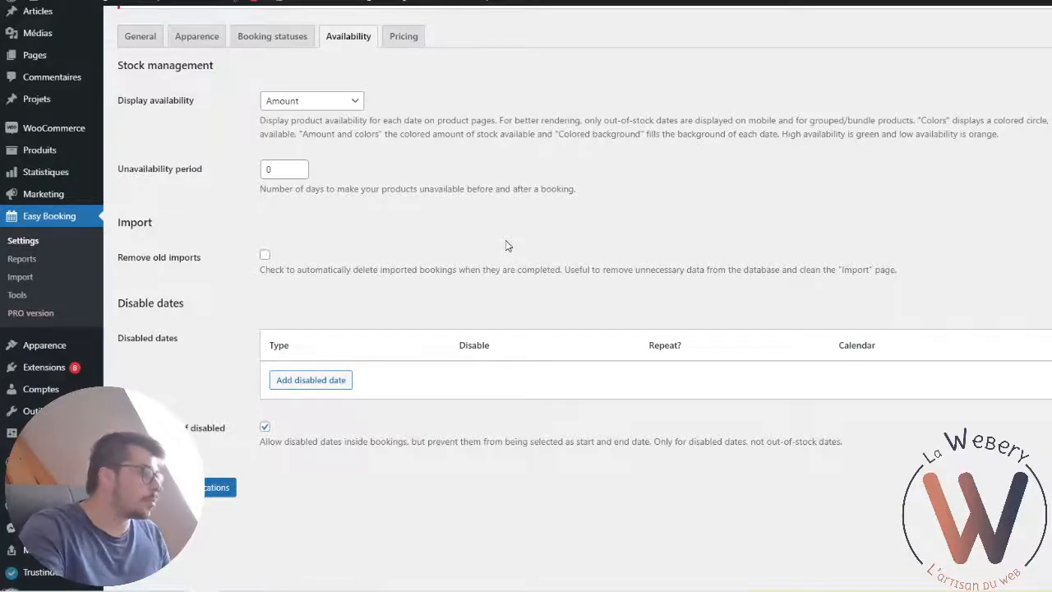
click(342, 382)
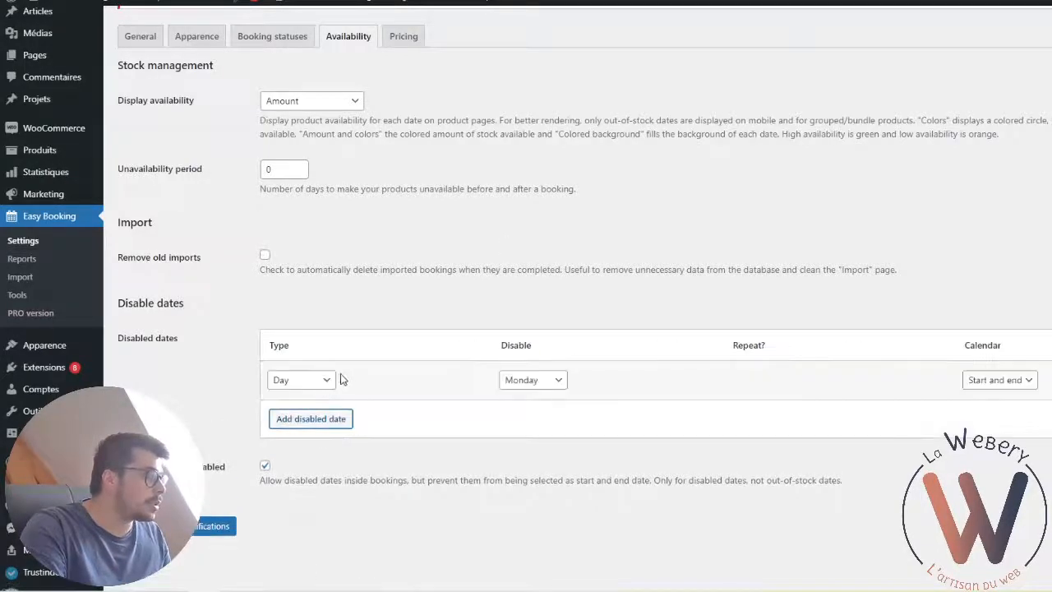
click(325, 379)
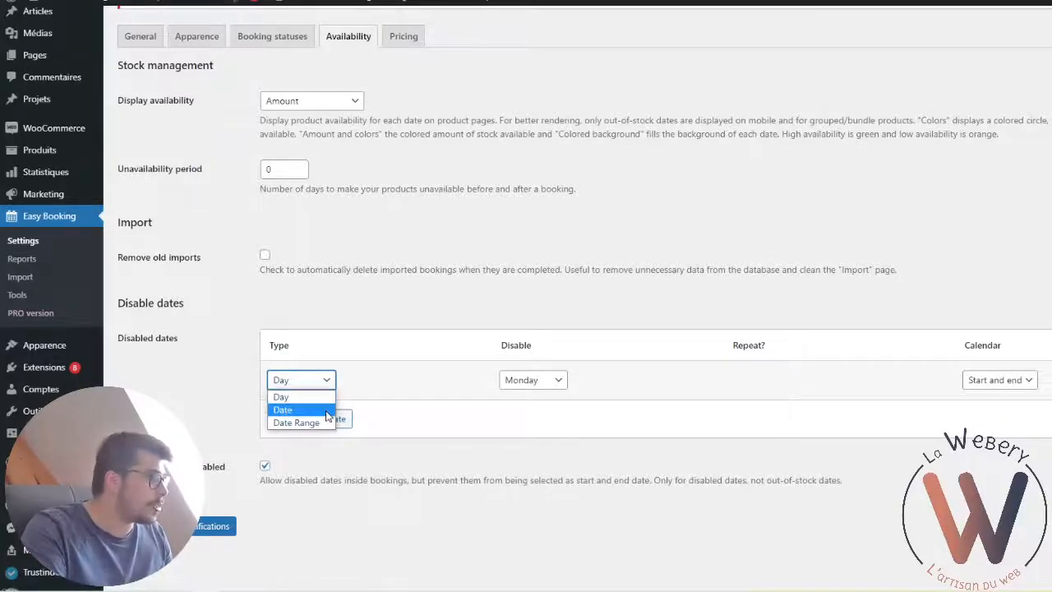
click(326, 416)
click(328, 381)
click(317, 423)
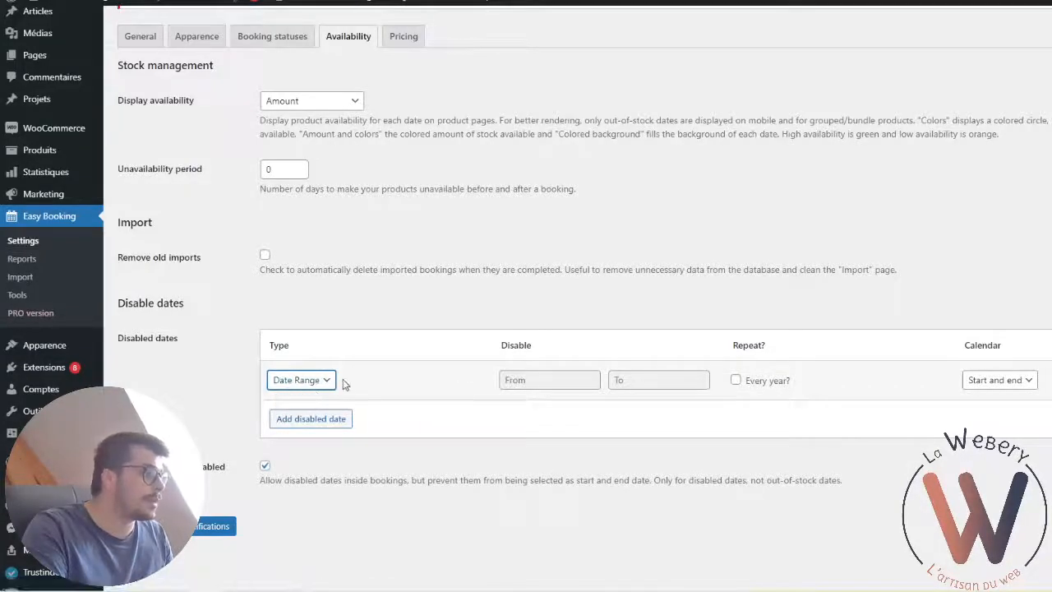
Set the disabled range from 09 Septembre 2021 to 23 Septembre 2021 and make it repeat every year.
click(520, 383)
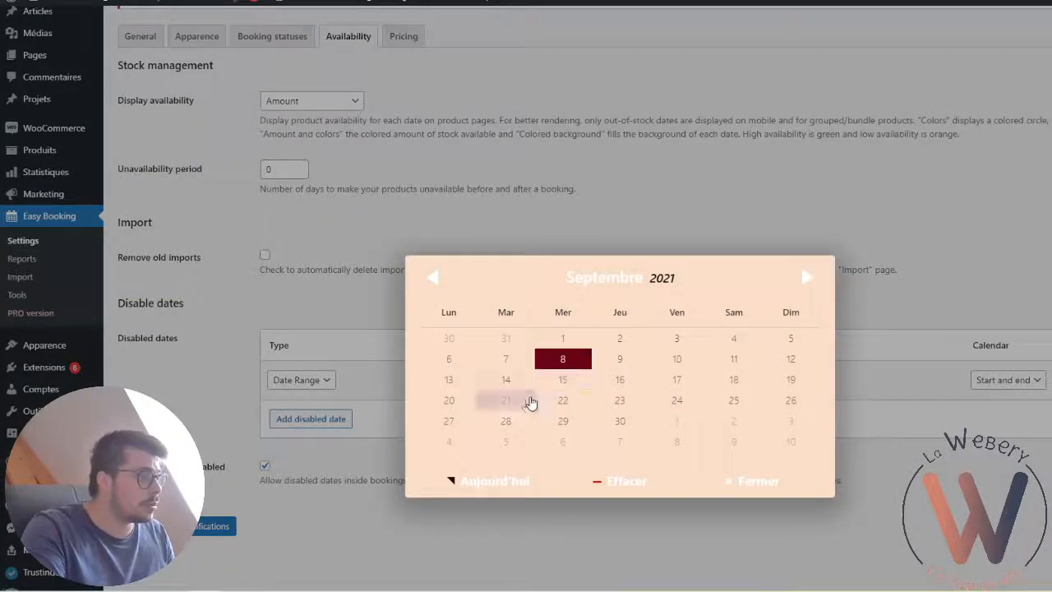
click(620, 359)
click(618, 384)
click(634, 403)
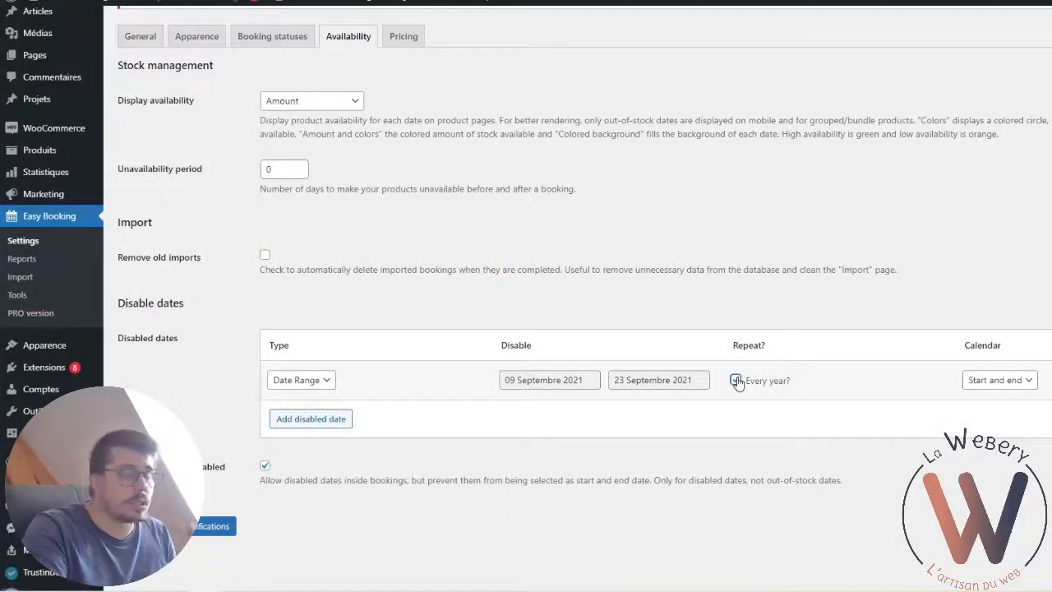
click(736, 380)
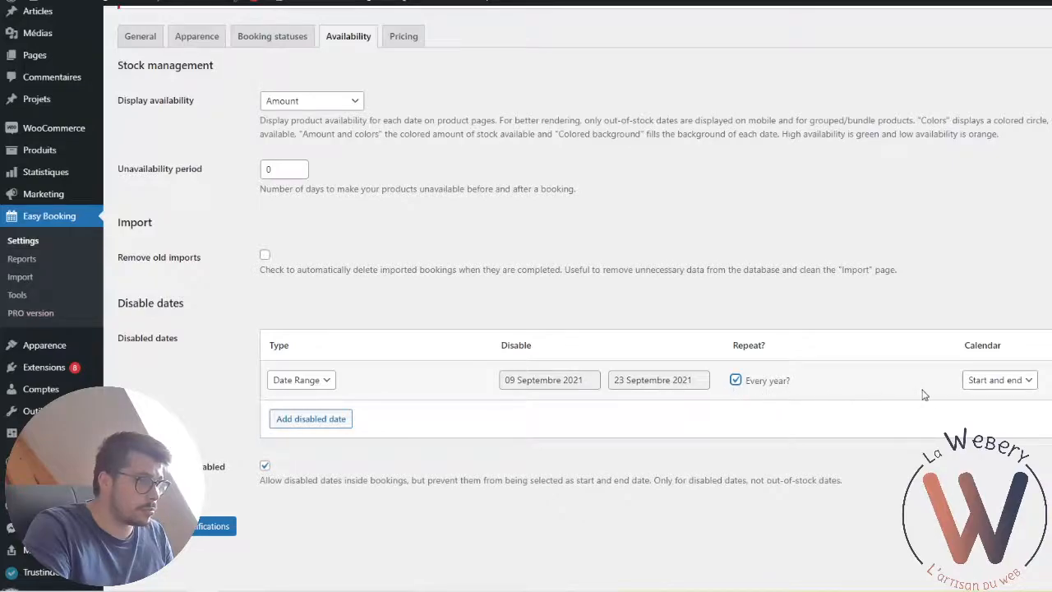
Check which calendar options are offered for the disabled date range, leaving Start and end selected.
click(975, 387)
click(976, 387)
click(976, 387)
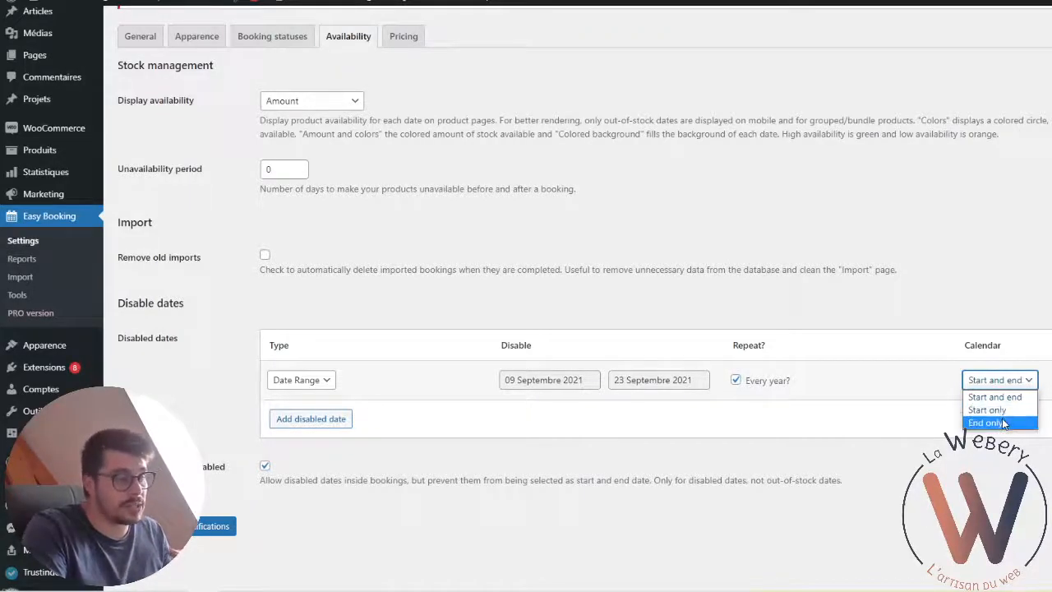
click(737, 421)
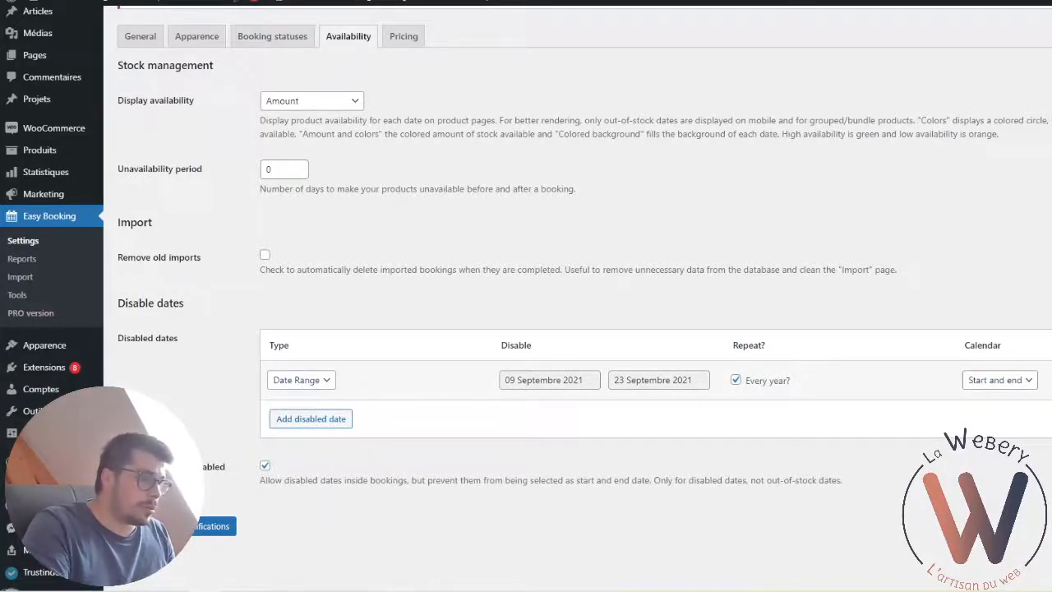
Add two more disabled date entries below the date range, both for the day Monday.
click(336, 424)
click(326, 419)
click(400, 460)
click(329, 460)
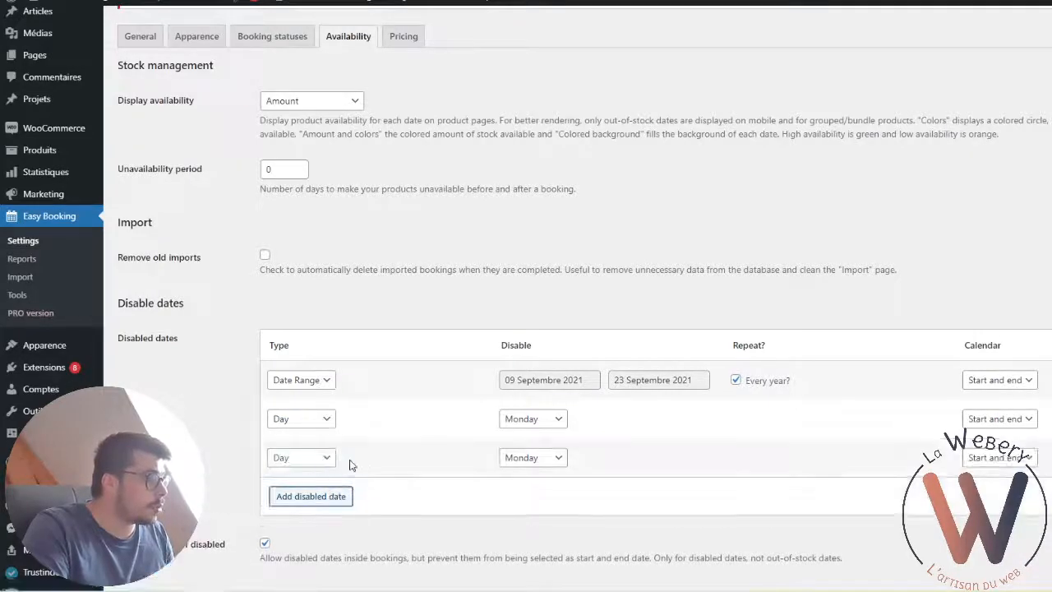
Remove all three entries from the disabled dates table.
click(1051, 380)
click(1050, 380)
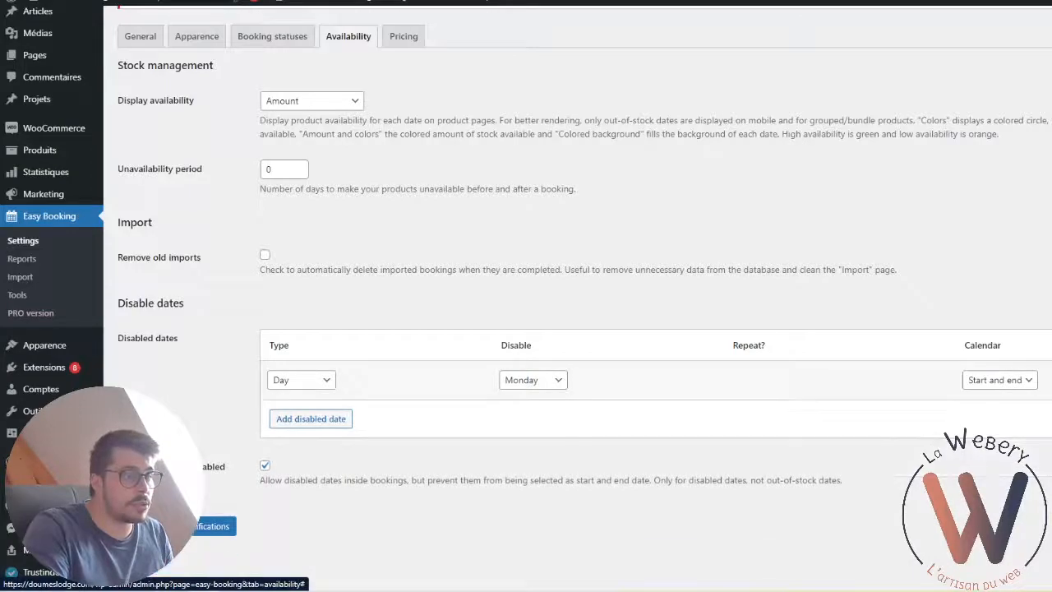
click(1051, 380)
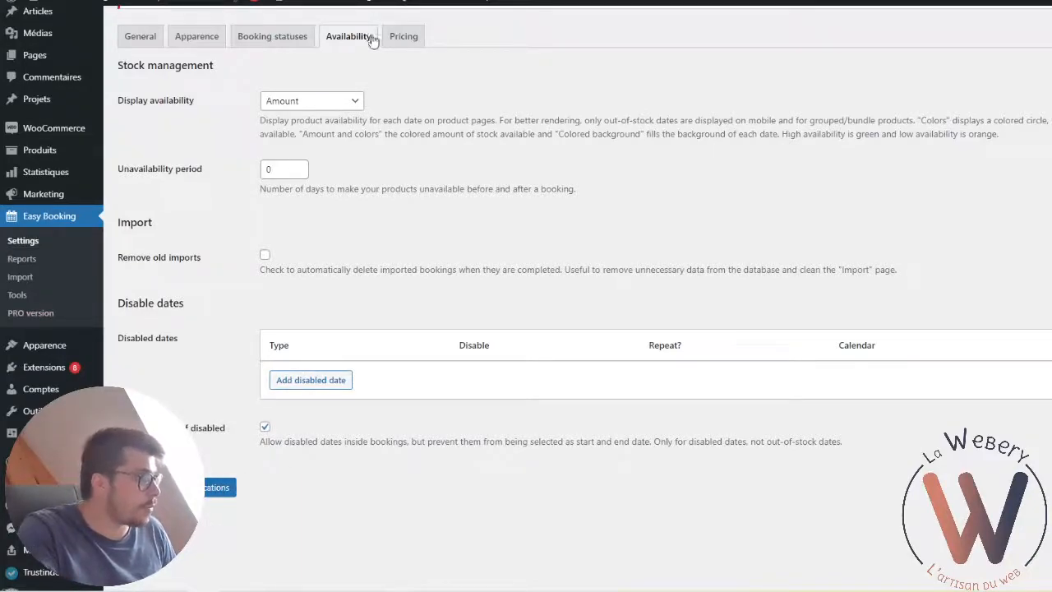
Add a discount rule in the pricing settings and set its action to Surcharge.
click(410, 46)
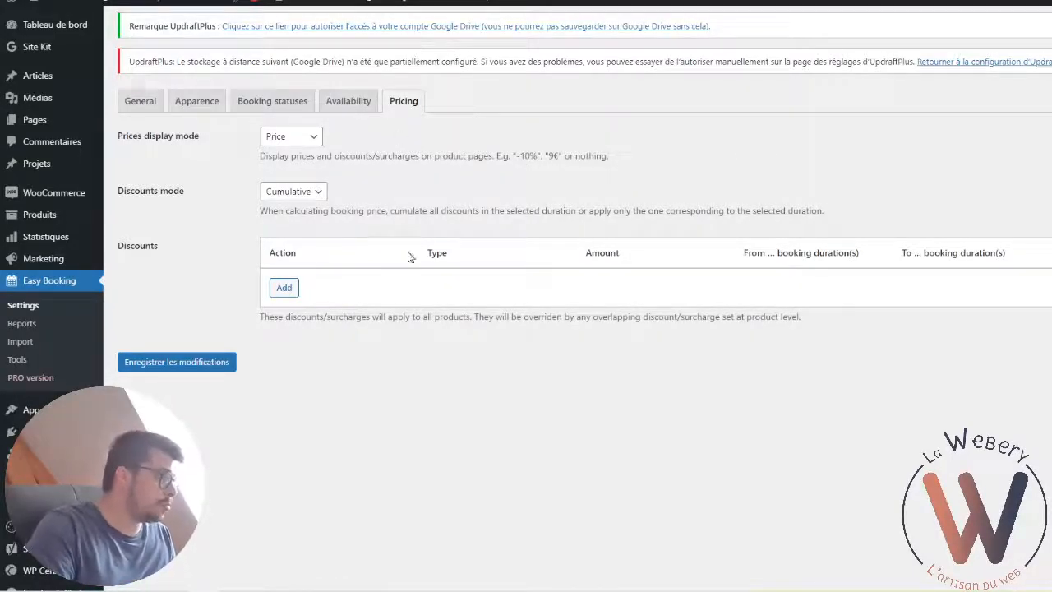
click(283, 289)
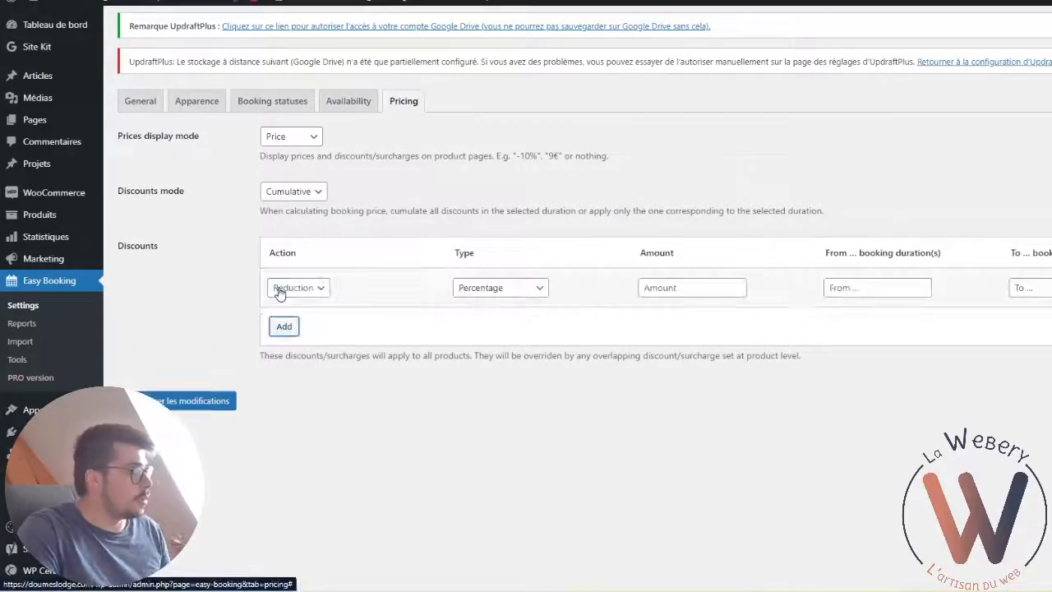
click(296, 287)
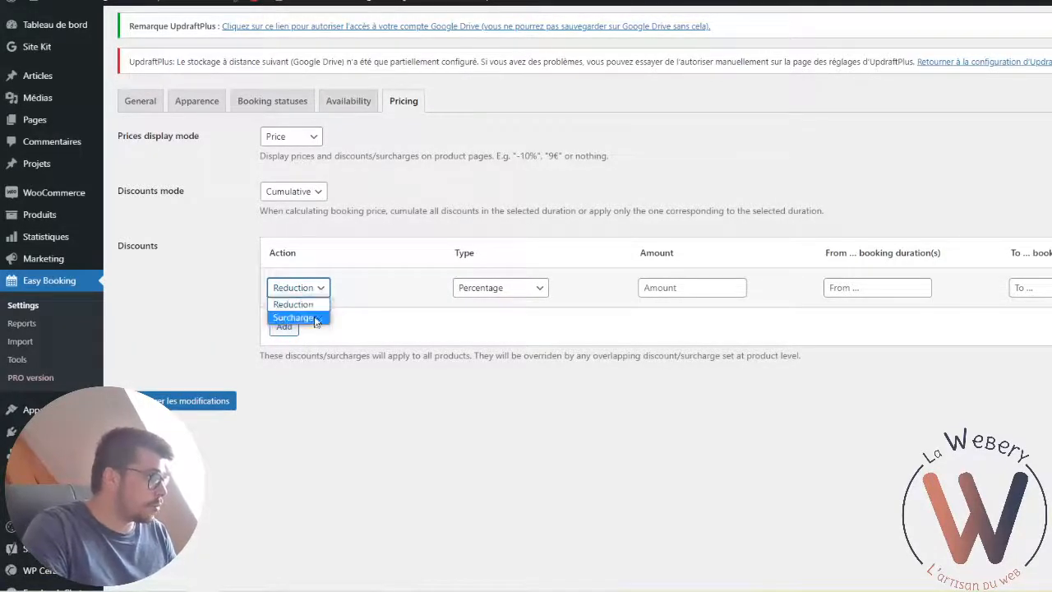
click(314, 318)
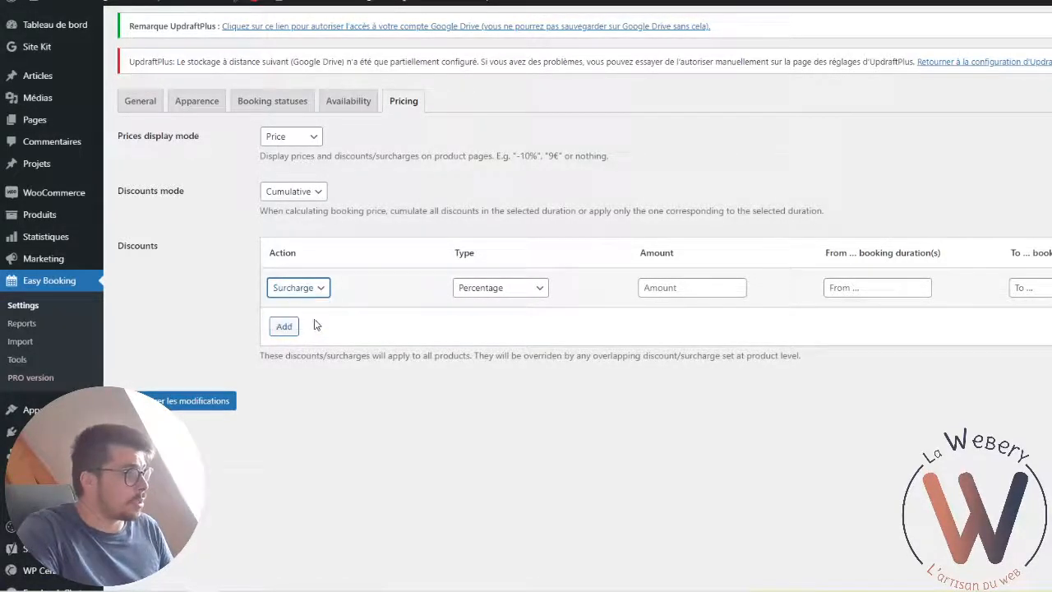
Set the surcharge rule's type to Total fixed amount in the discounts table.
click(500, 286)
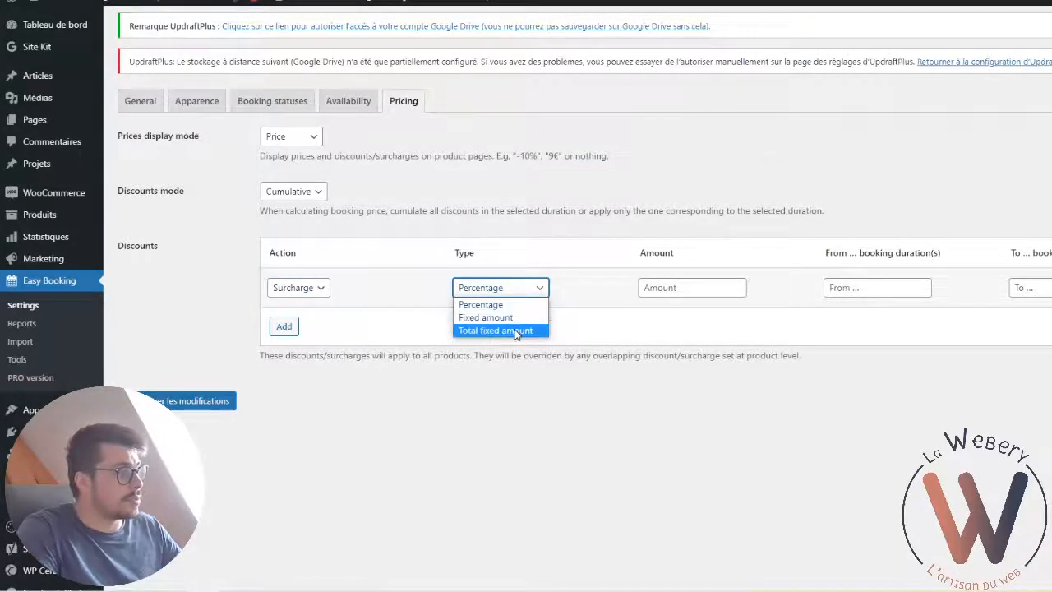
click(518, 329)
click(659, 286)
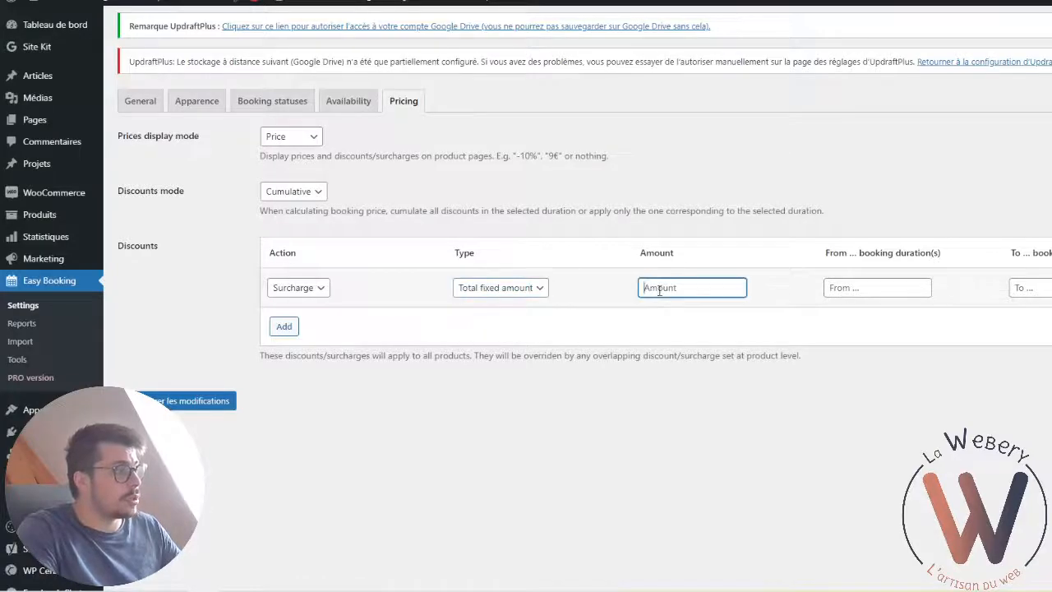
click(500, 290)
Set the surcharge rule's booking duration range from 5 to 4.
click(836, 285)
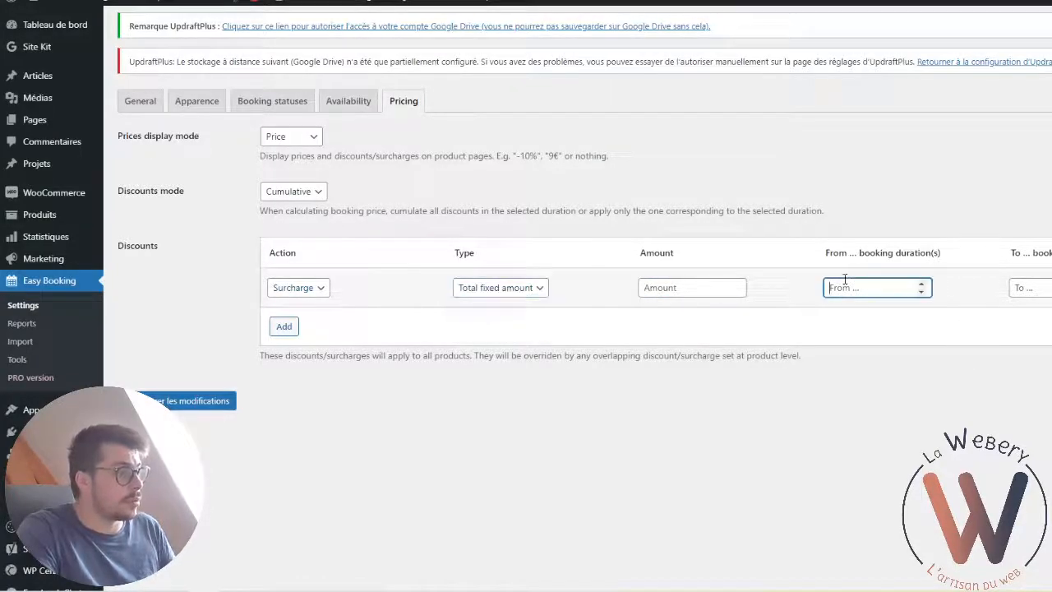
click(1017, 289)
click(880, 287)
text(3)
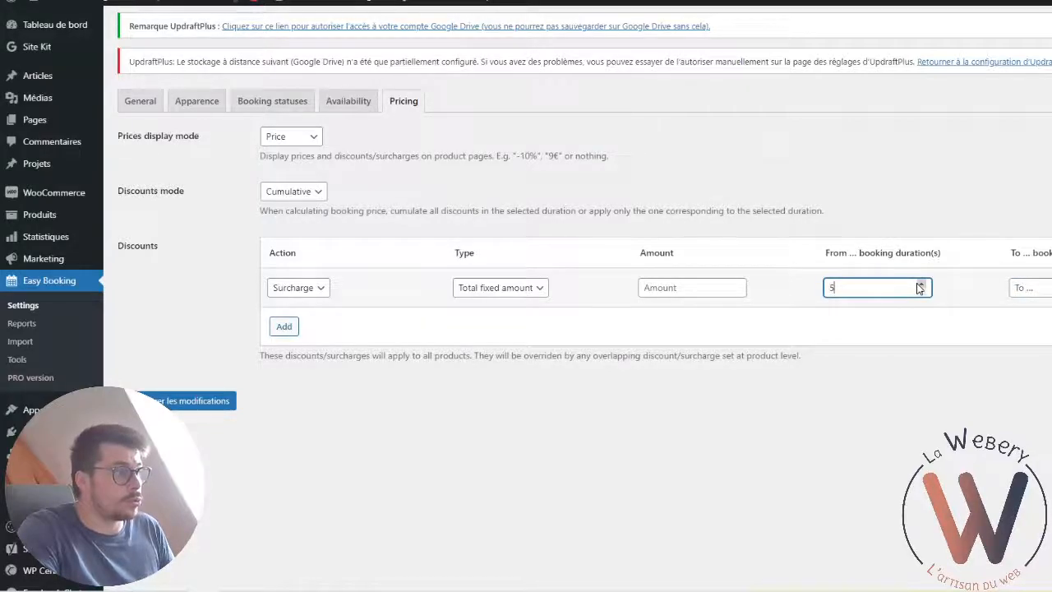
key(Tab)
text(4)
Try the Fixed amount and Percentage types on the surcharge rule, and check its action options while keeping Surcharge.
click(463, 287)
click(484, 319)
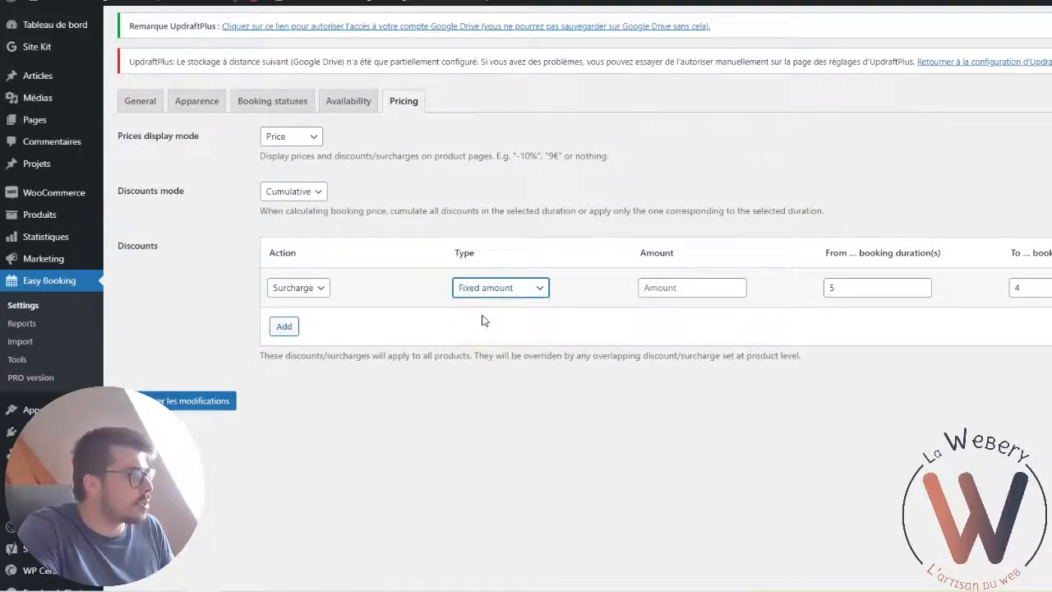
click(498, 293)
click(481, 304)
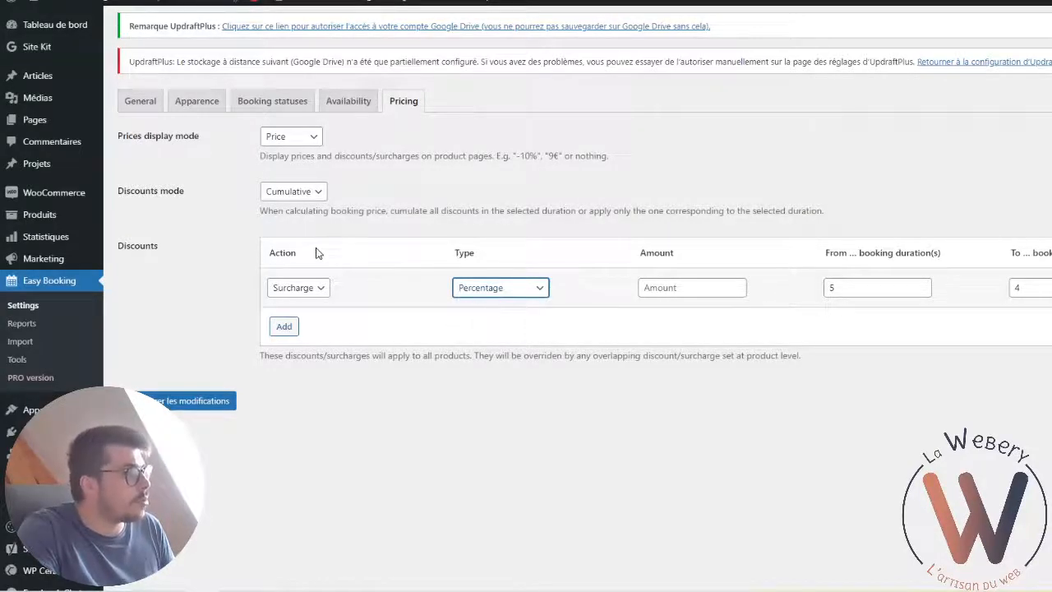
click(296, 288)
click(307, 286)
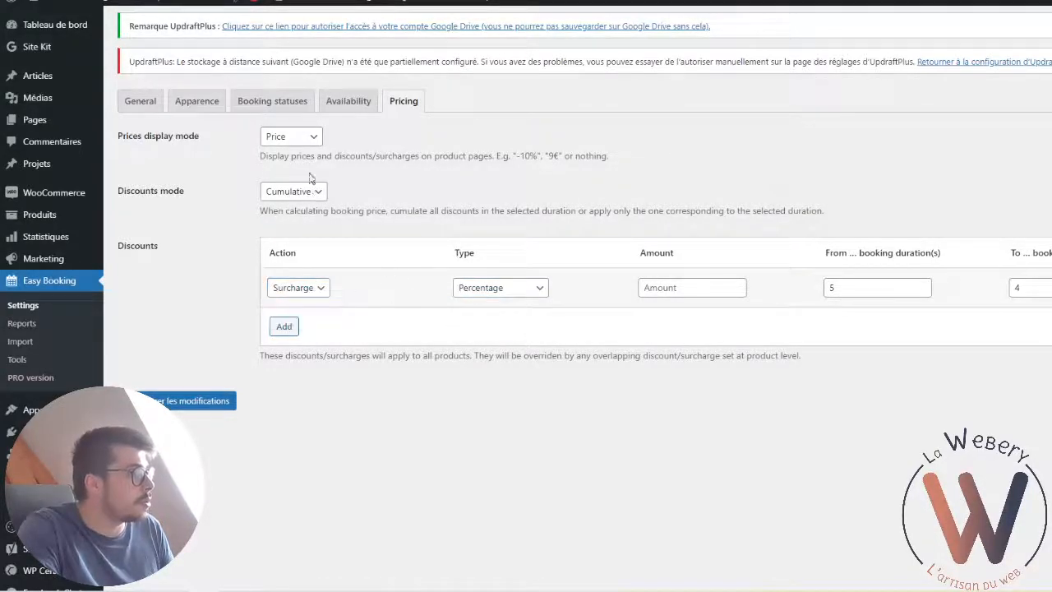
Review the prices display and discounts modes, and save the pricing settings without the surcharge rule.
click(278, 138)
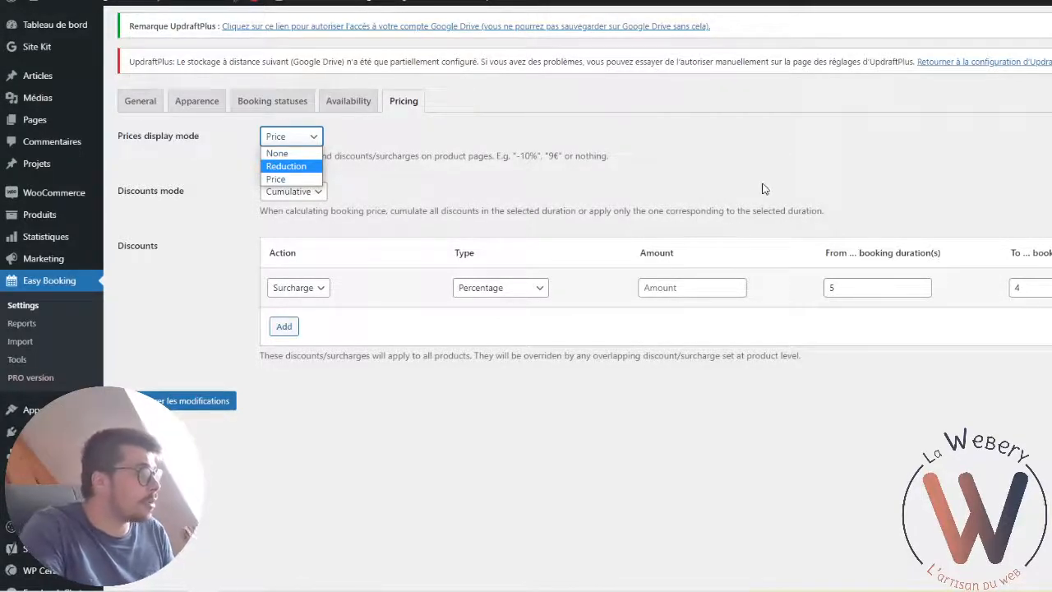
click(567, 186)
click(317, 194)
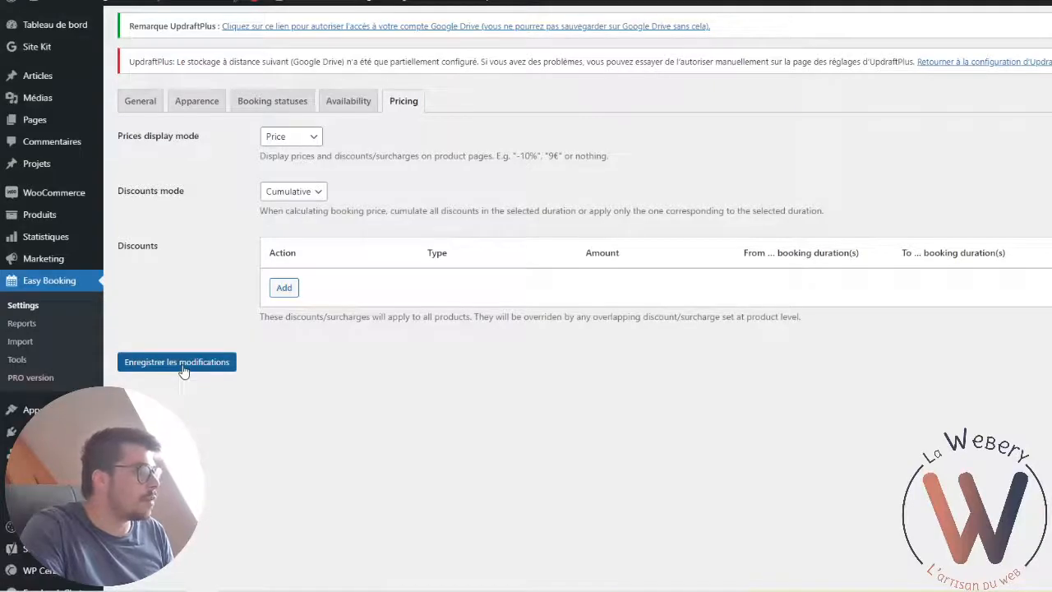
click(183, 370)
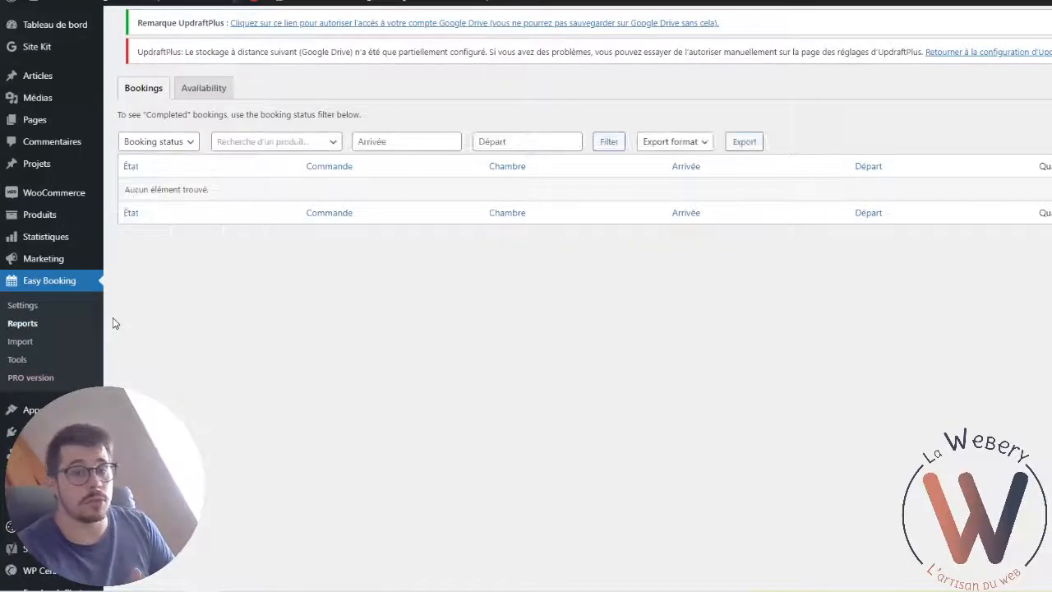
Filter the bookings list in the Easy Booking reports to the Completed status.
click(171, 156)
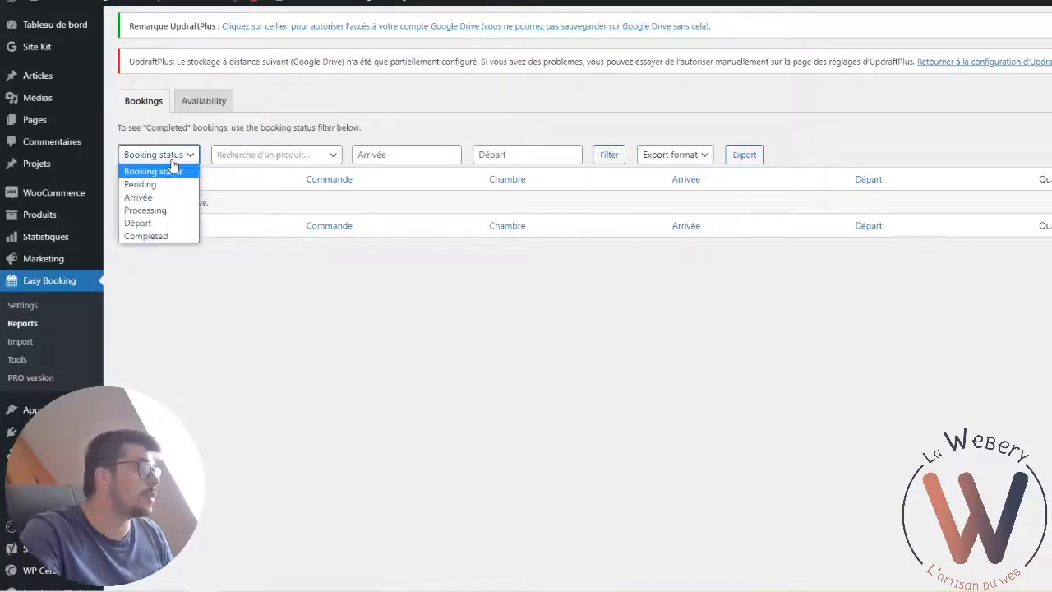
click(161, 236)
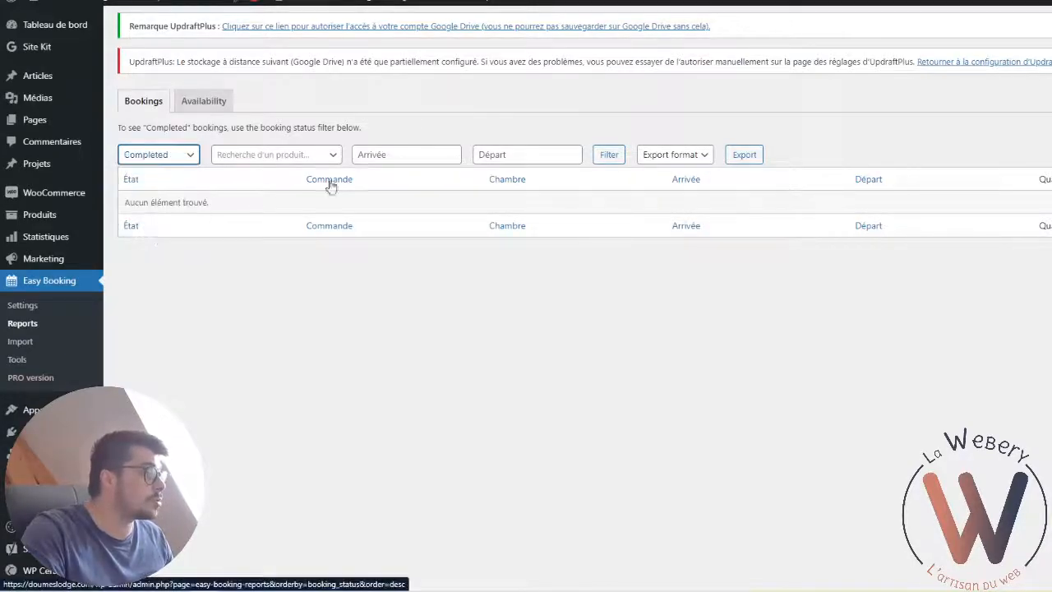
click(607, 154)
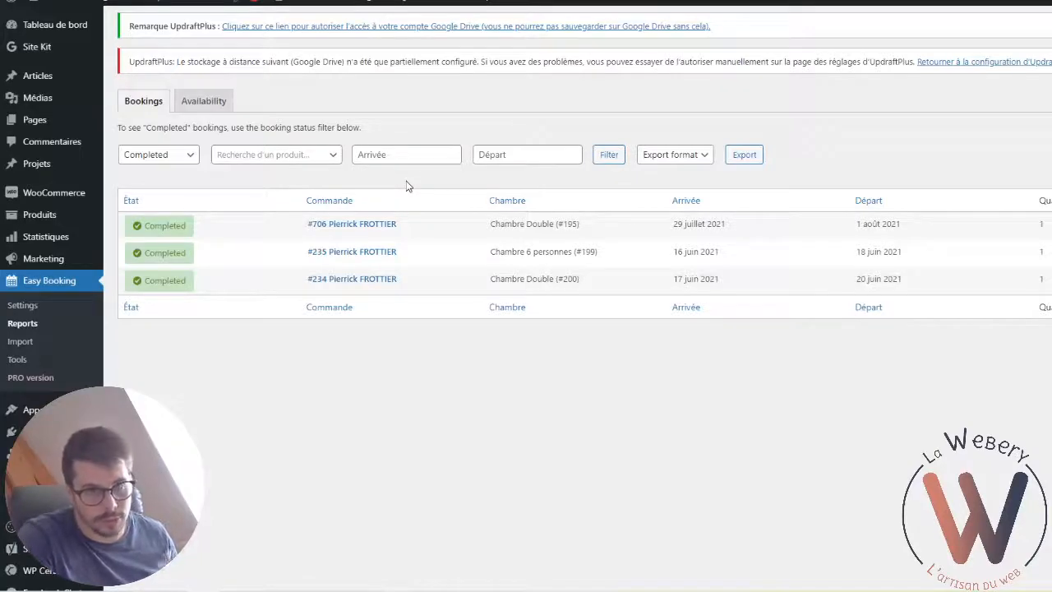
Check the booking status and export format choices, and view the availability calendar in the reports.
click(152, 156)
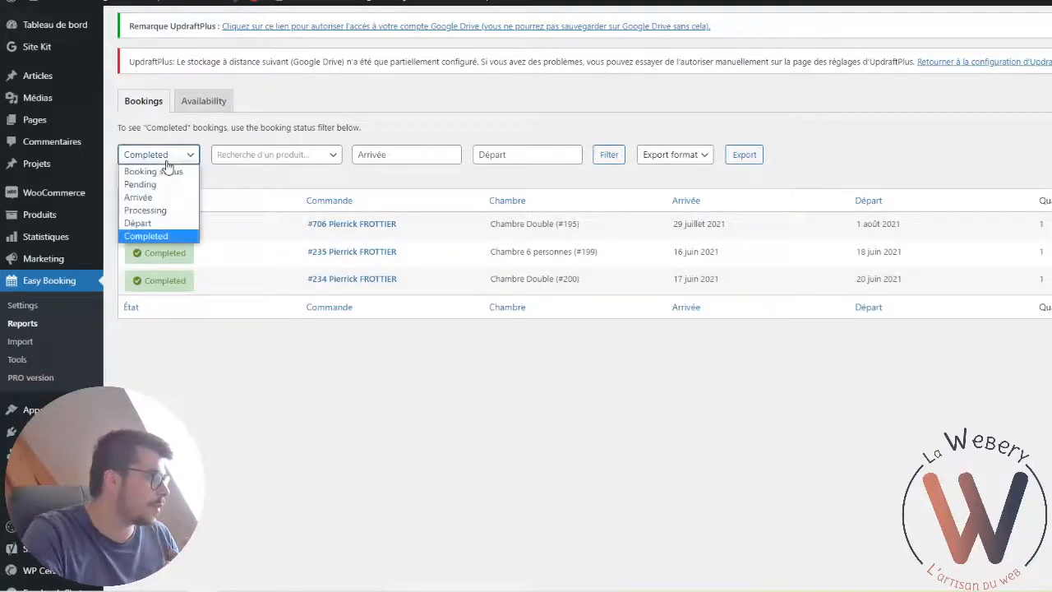
click(458, 137)
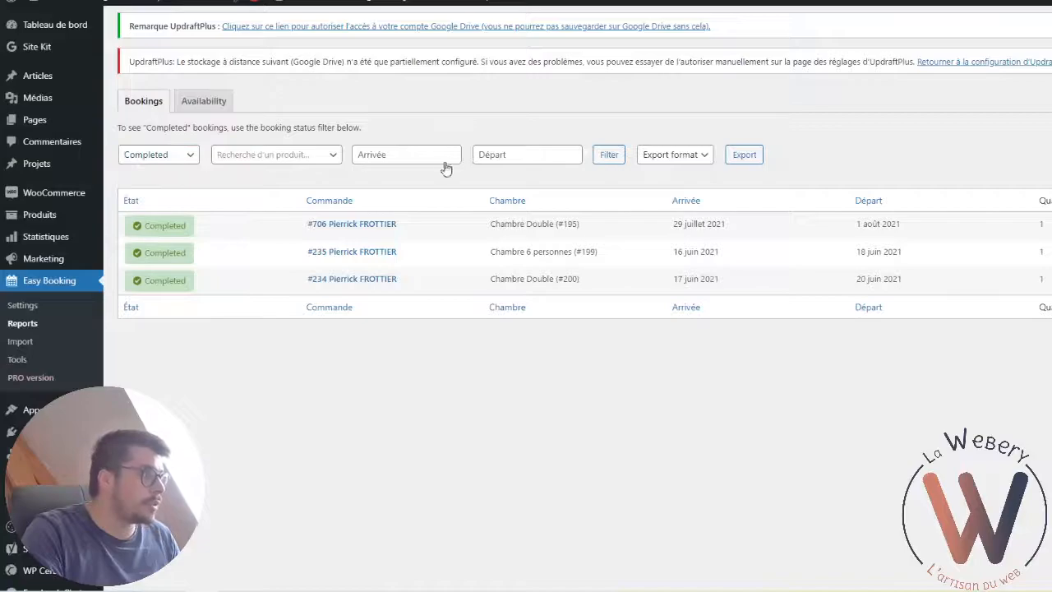
click(743, 156)
click(699, 157)
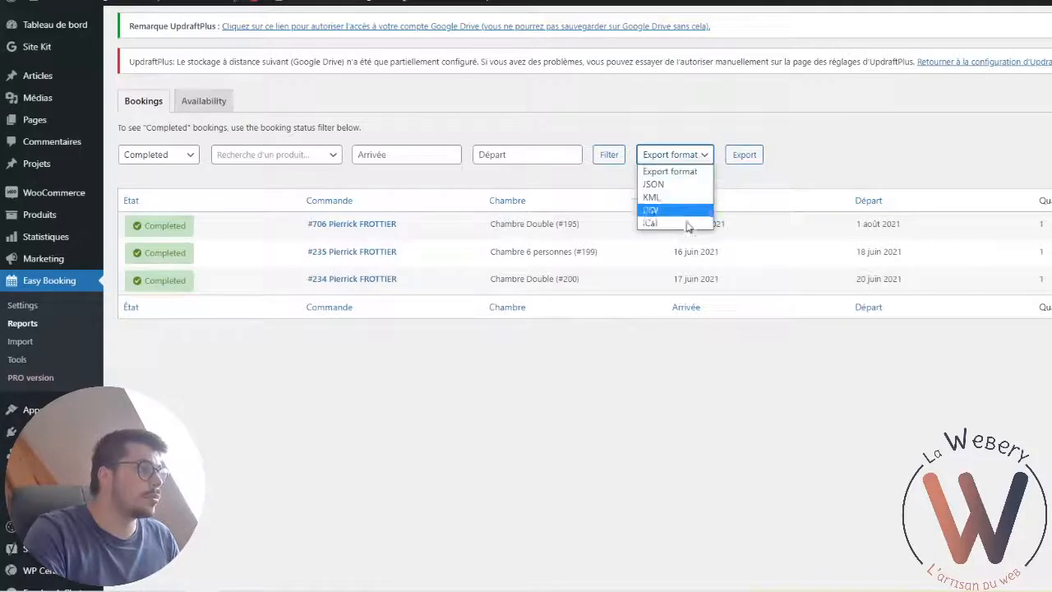
click(684, 129)
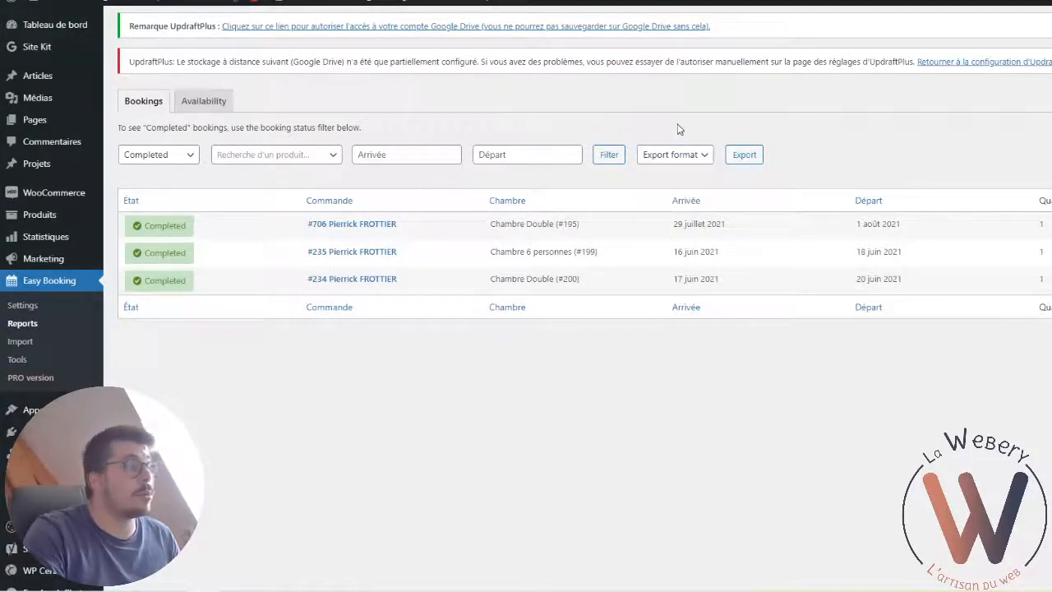
click(222, 109)
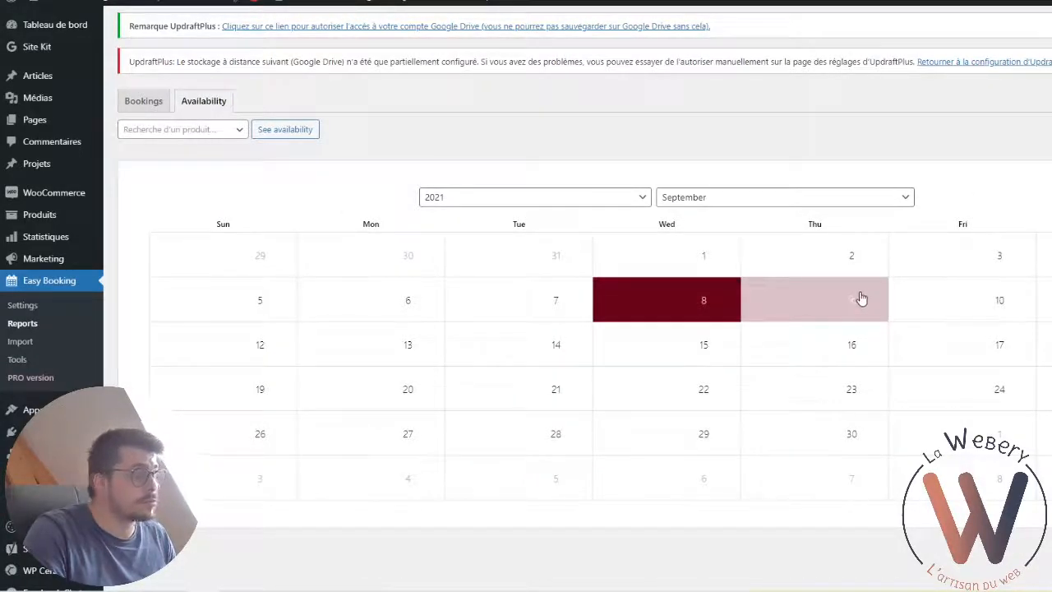
Examine the fields for manually adding a booking on the Import page, and cancel the empty entry.
click(25, 343)
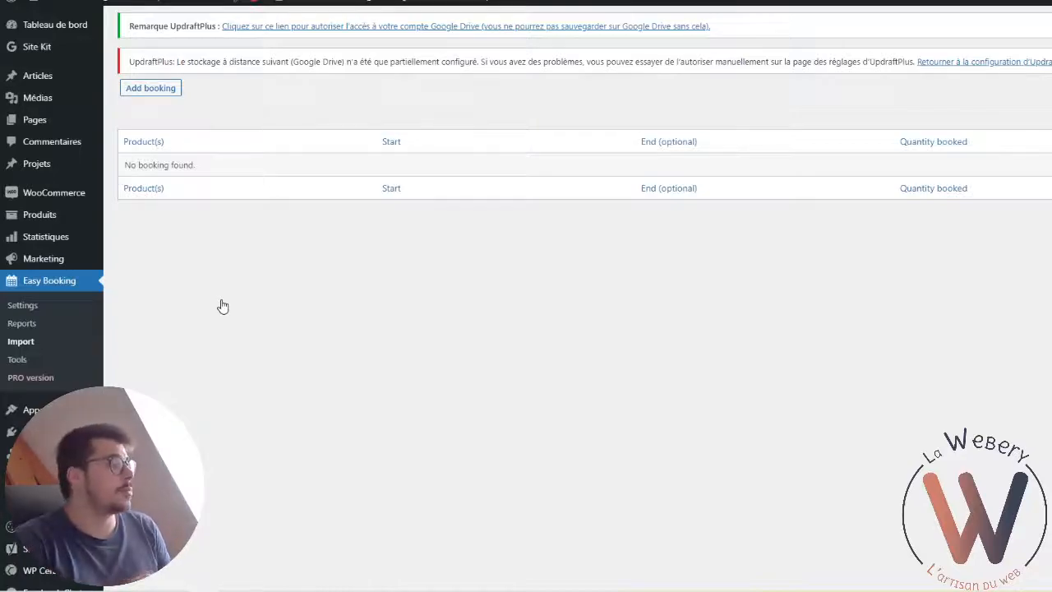
click(168, 92)
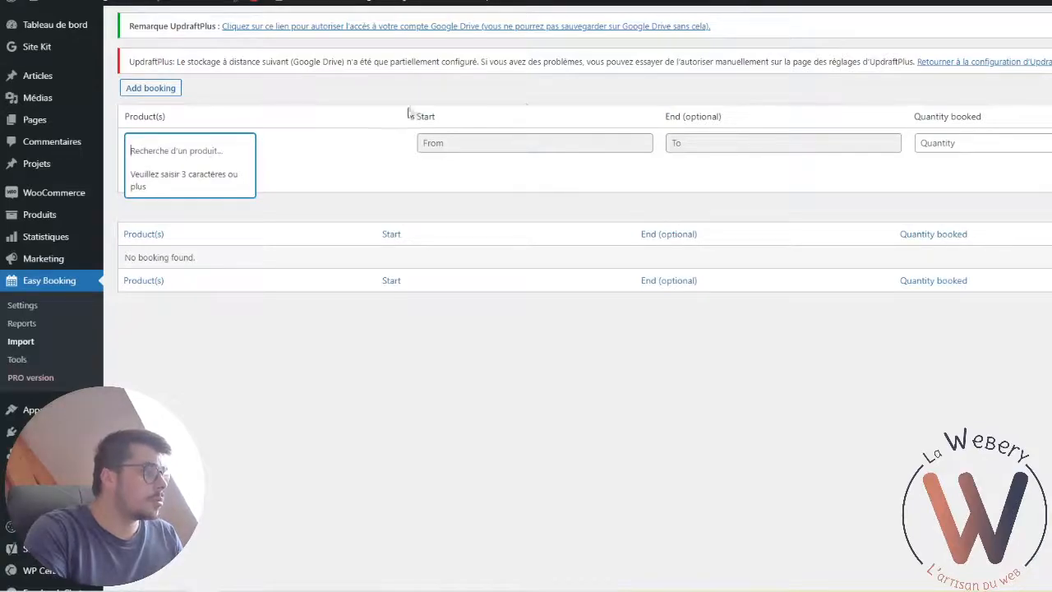
click(594, 194)
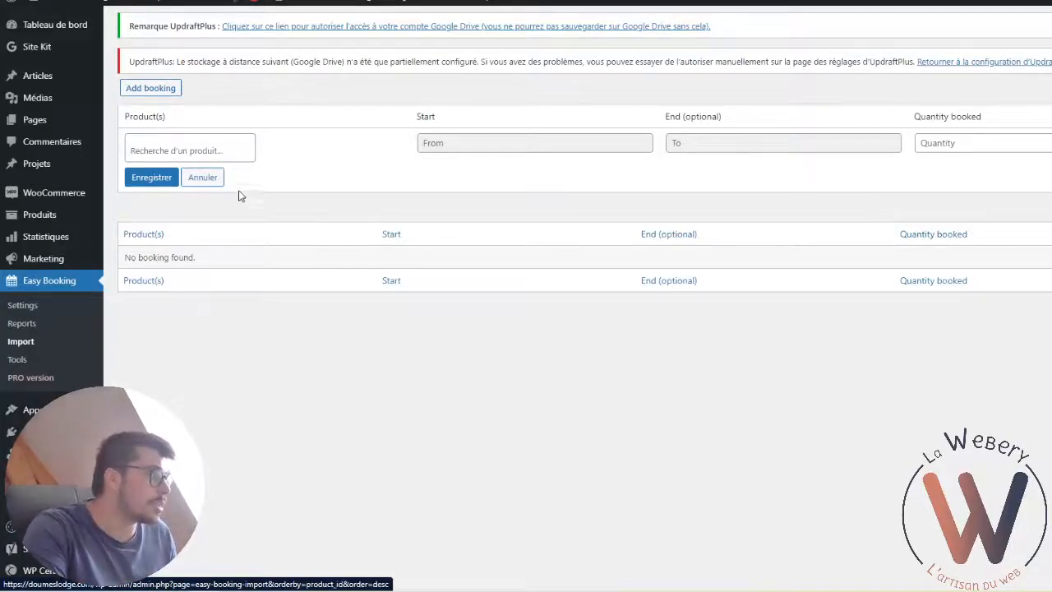
click(203, 177)
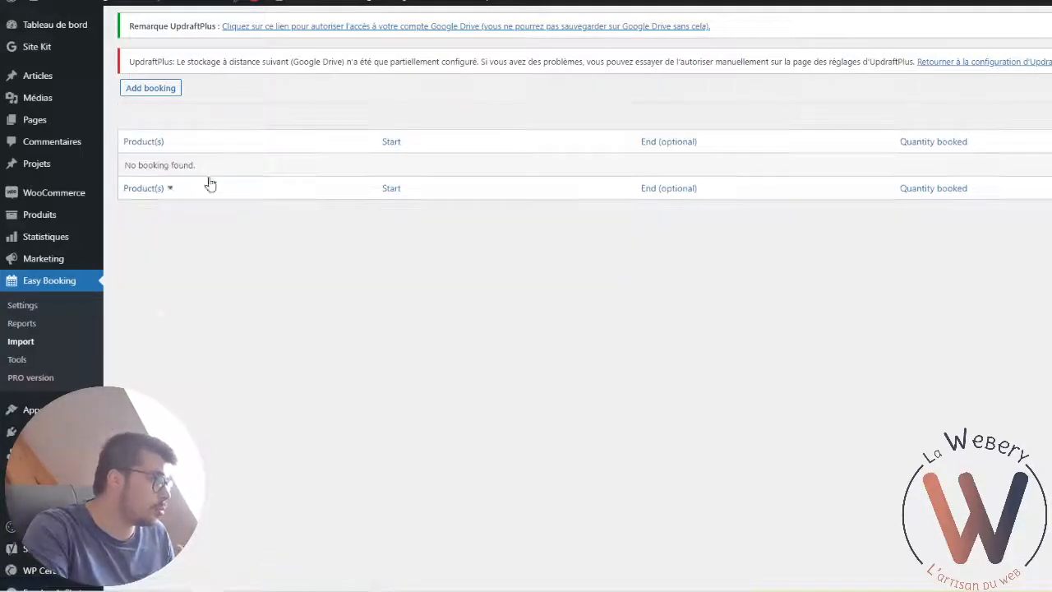
Examine the plugin's maintenance tools, reading the description of Initialize stocks.
click(29, 364)
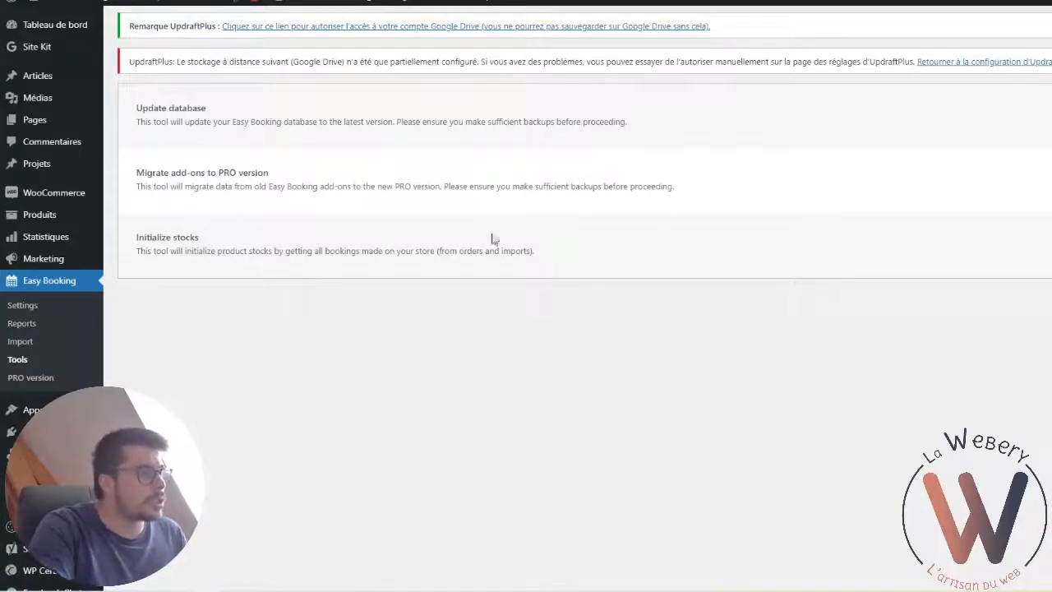
drag(145, 237, 593, 237)
click(593, 237)
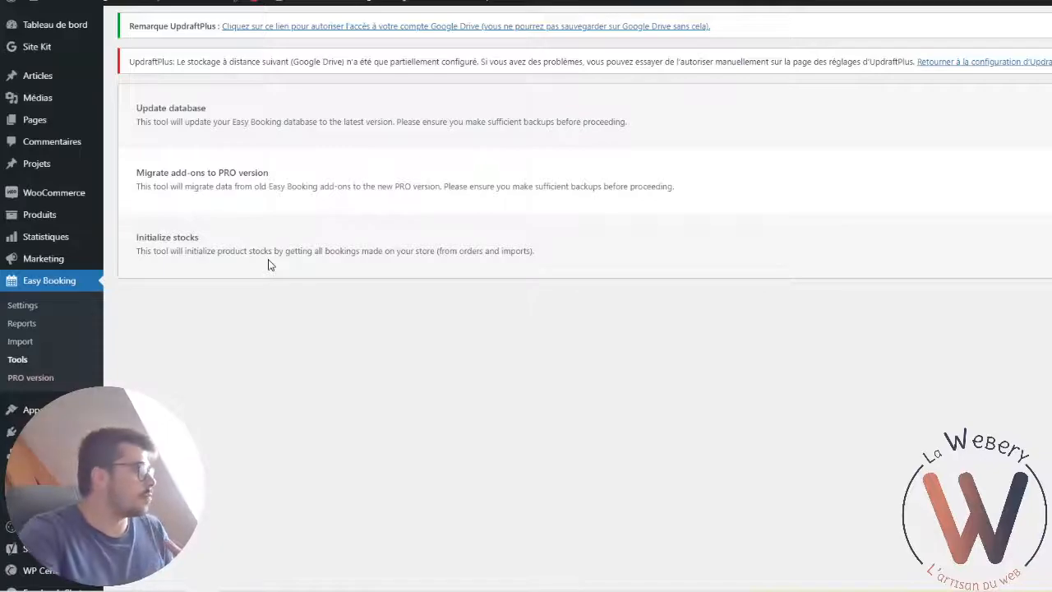
mouse_move(59, 433)
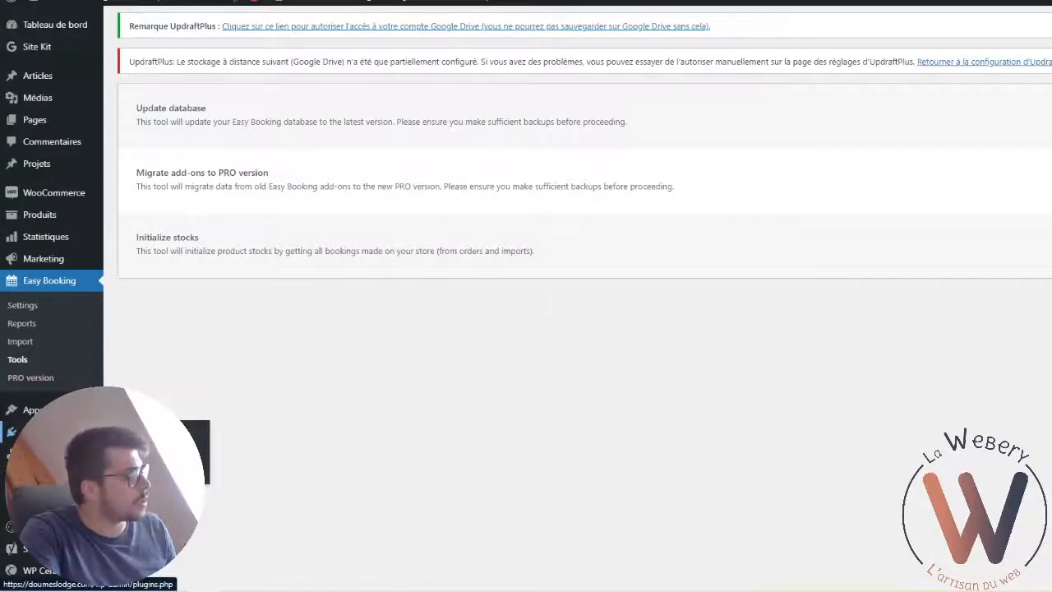